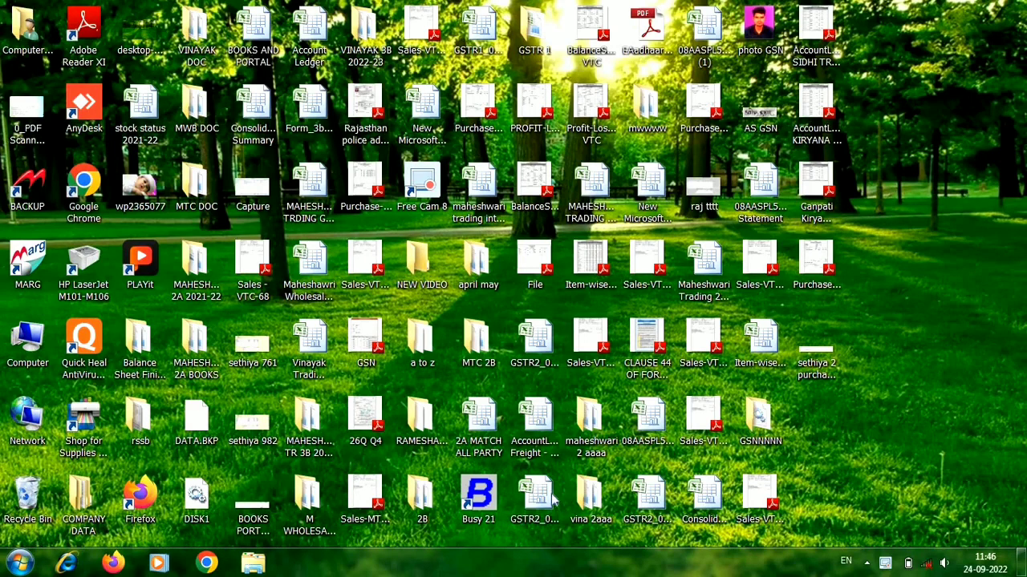
Launch Busy 21, accept the security device notice and start creating a new company.
double_click(481, 497)
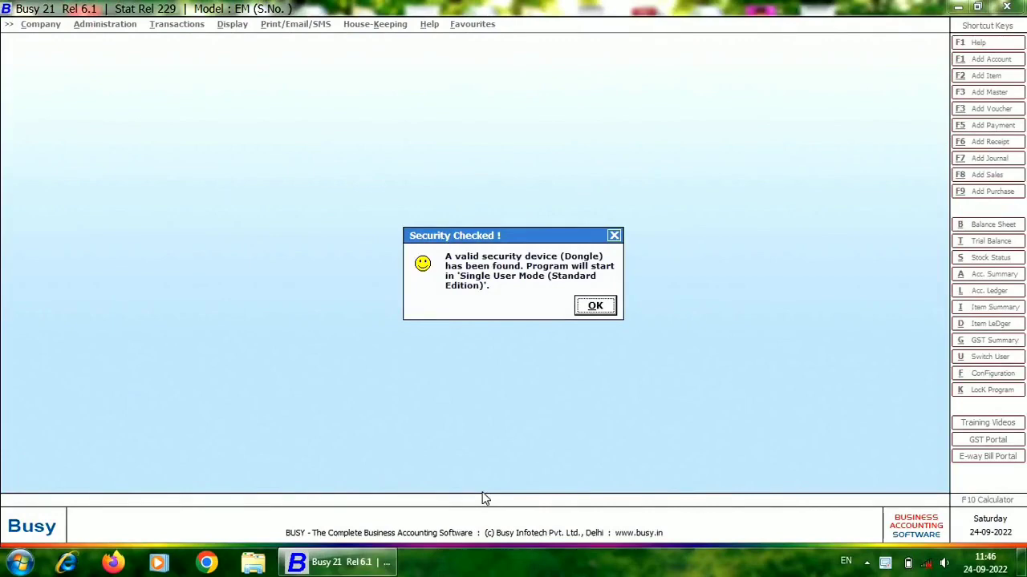
key("Return")
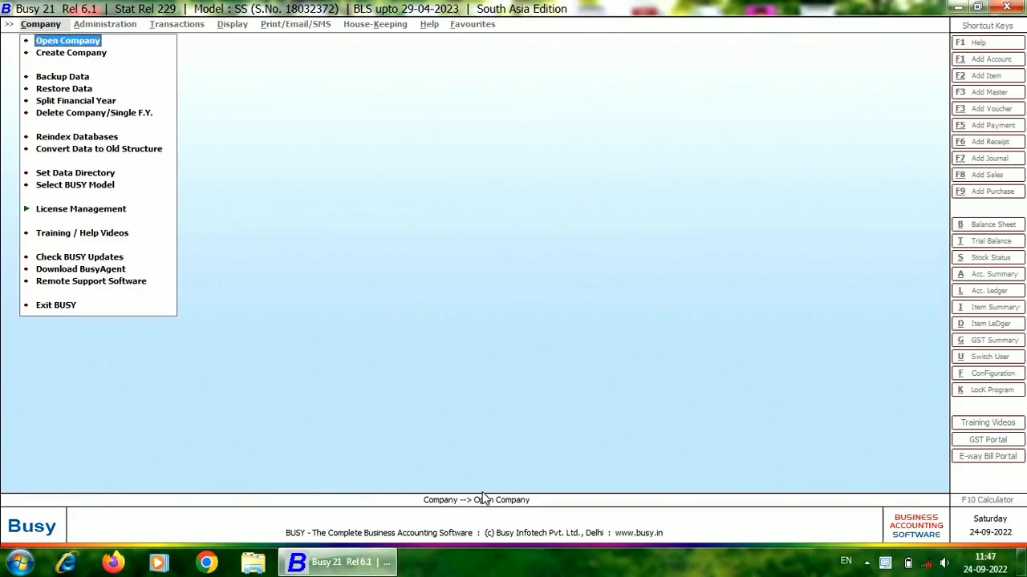
key("Down")
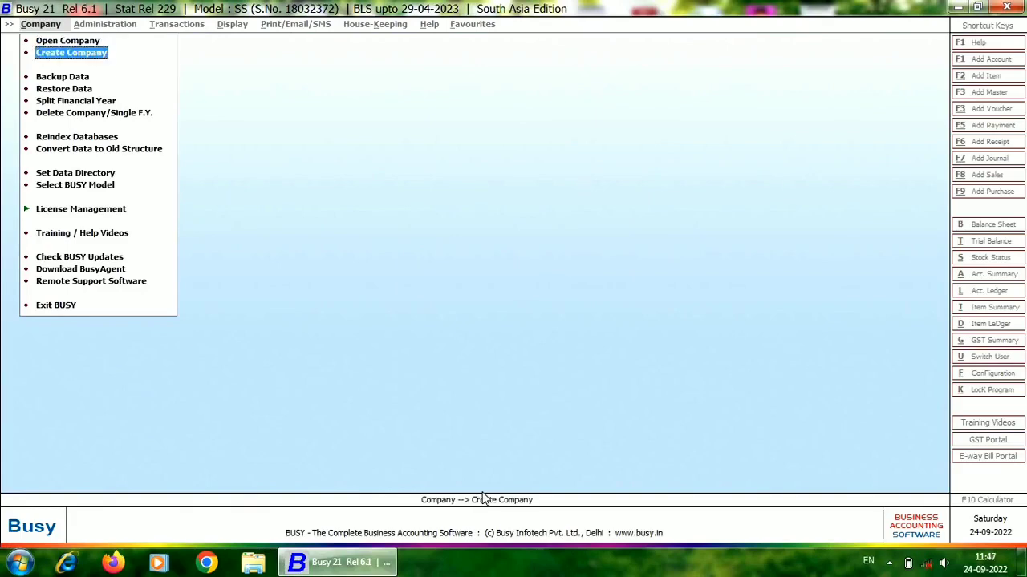
key("Return")
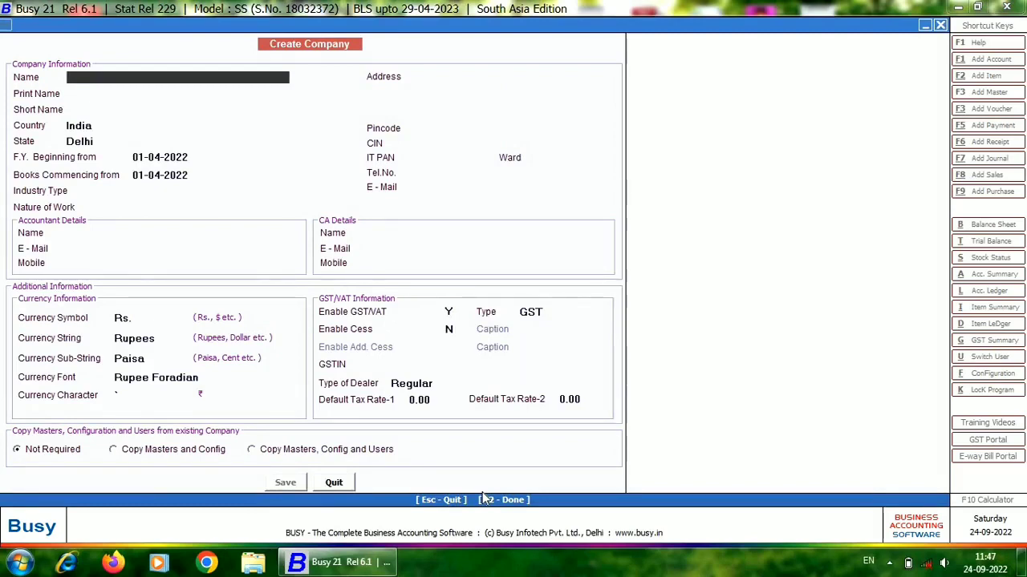
Name the company Ganesha Trading Company, keep the same print name and set the short name to Gtc.
type("ganesha")
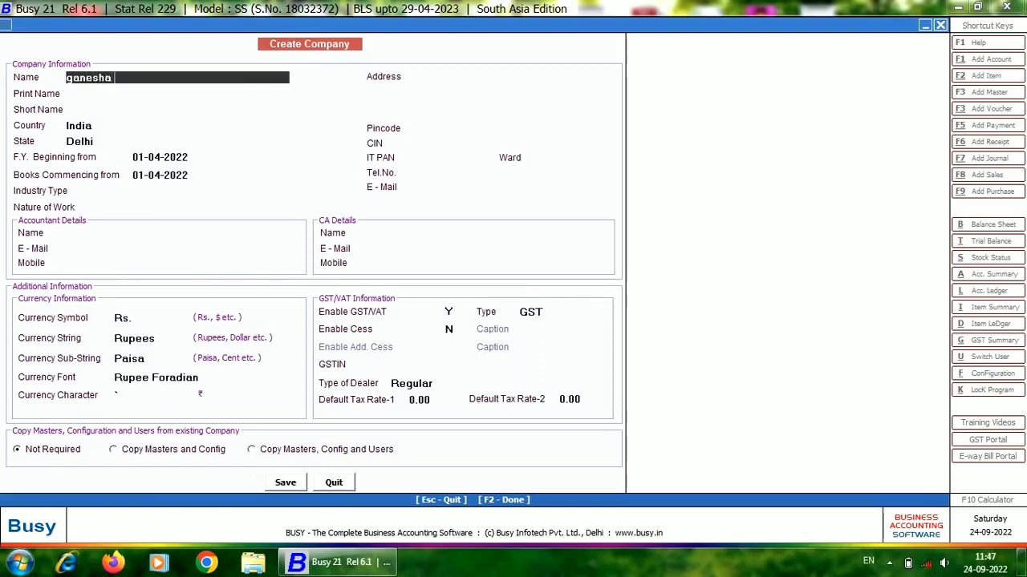
type(" trading company")
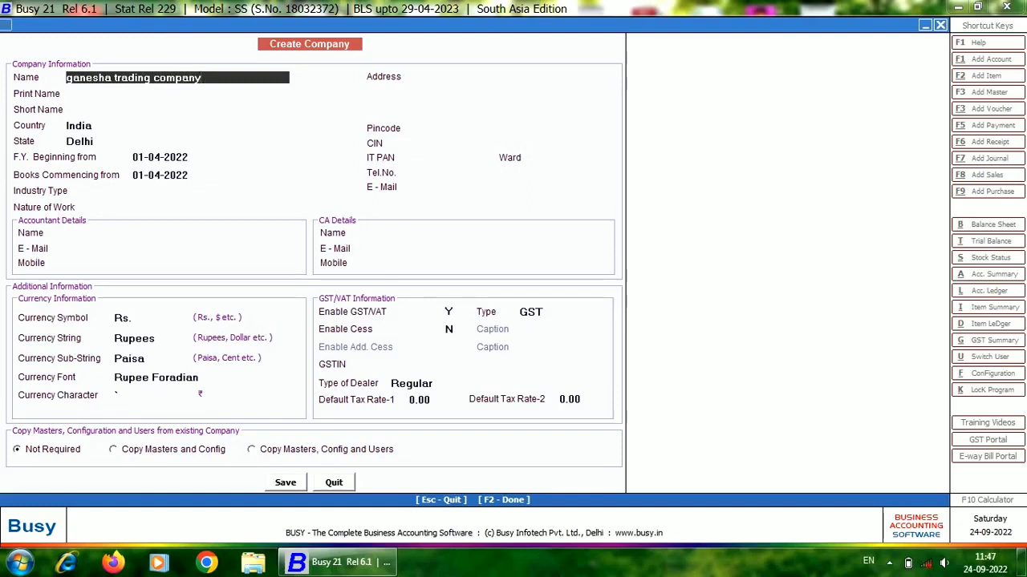
key("Return")
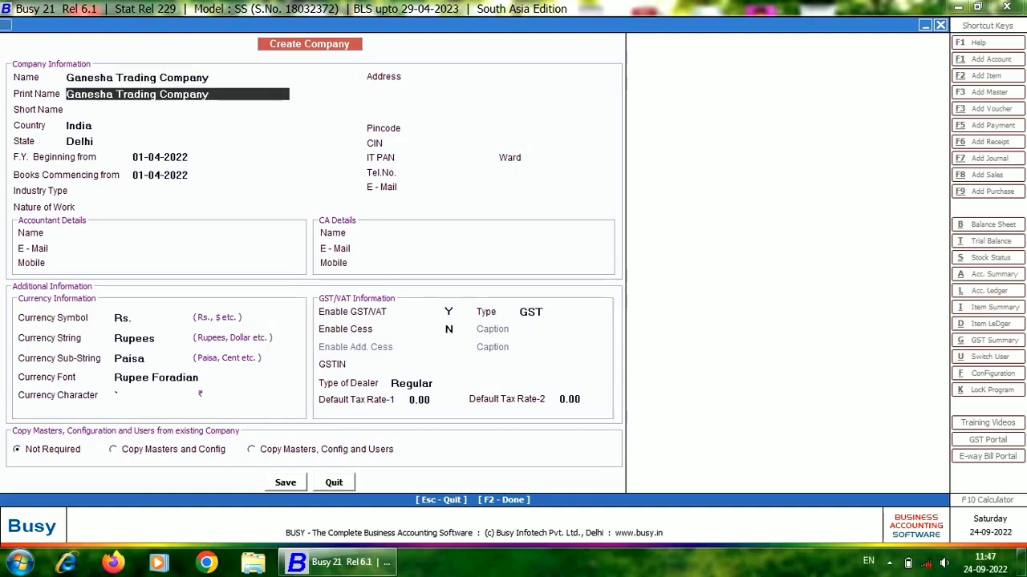
key("Return")
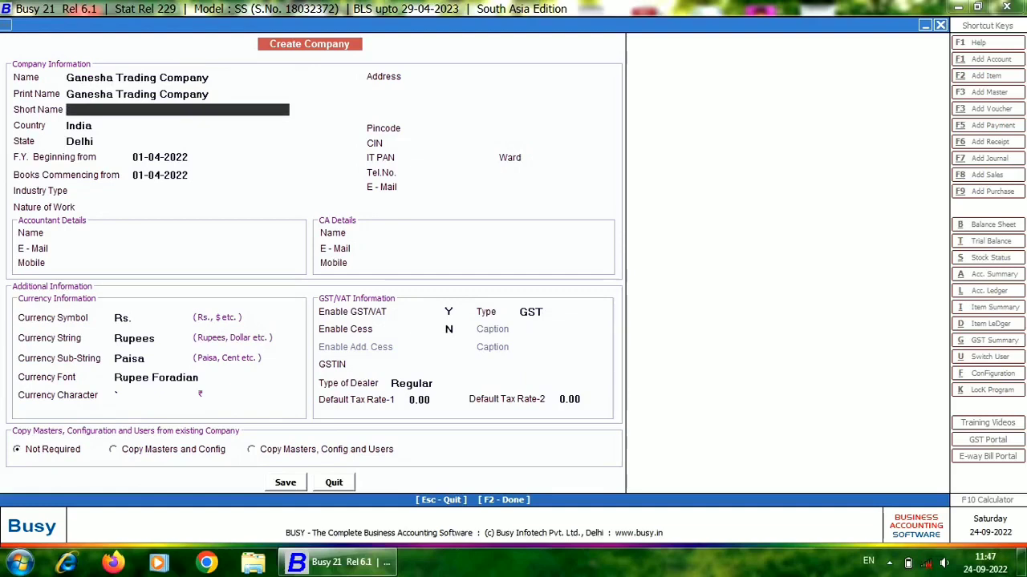
type("Gtc")
key("Return")
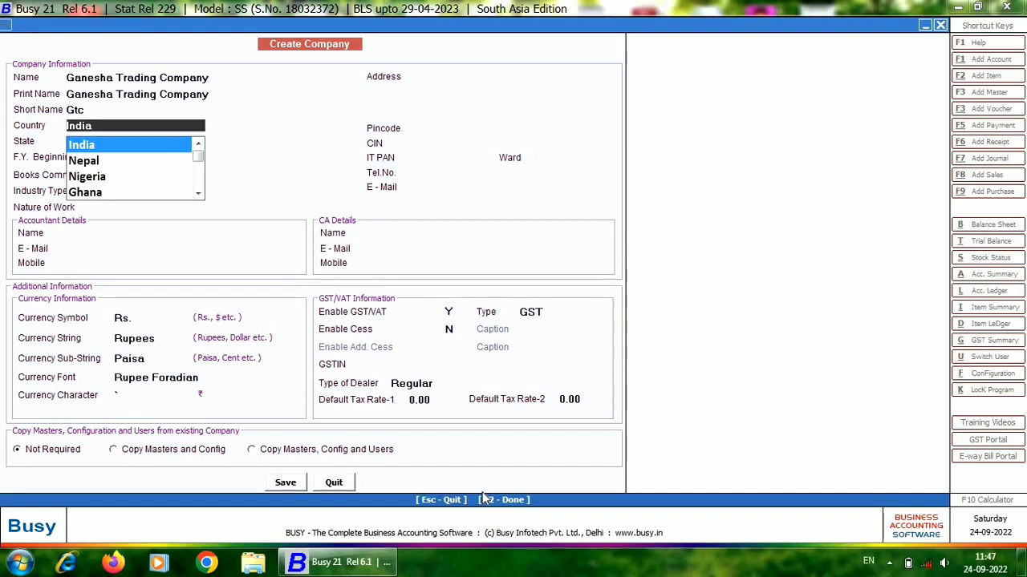
Keep India as the company's country and set its state to Rajasthan.
key("Return")
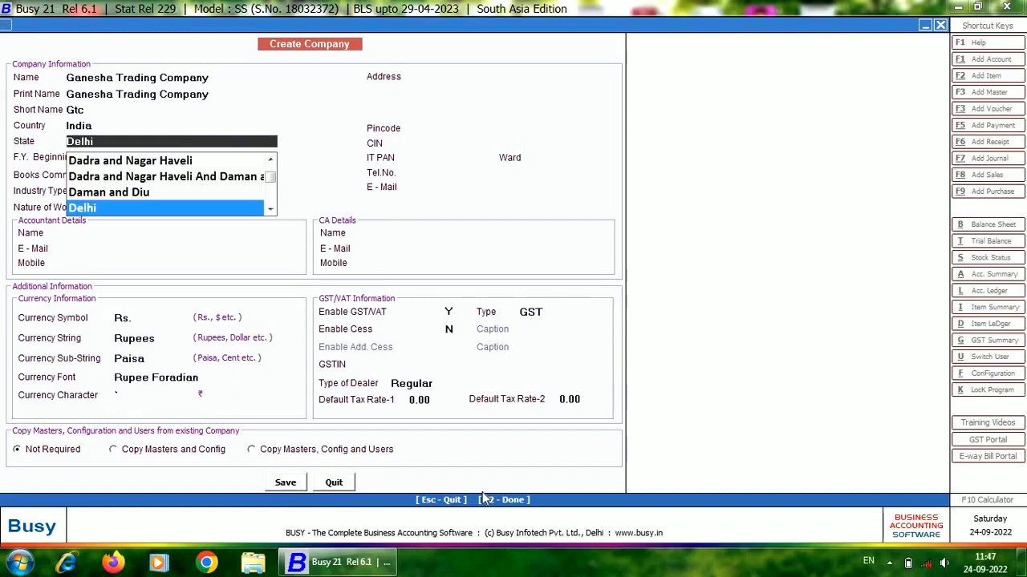
type("rajas")
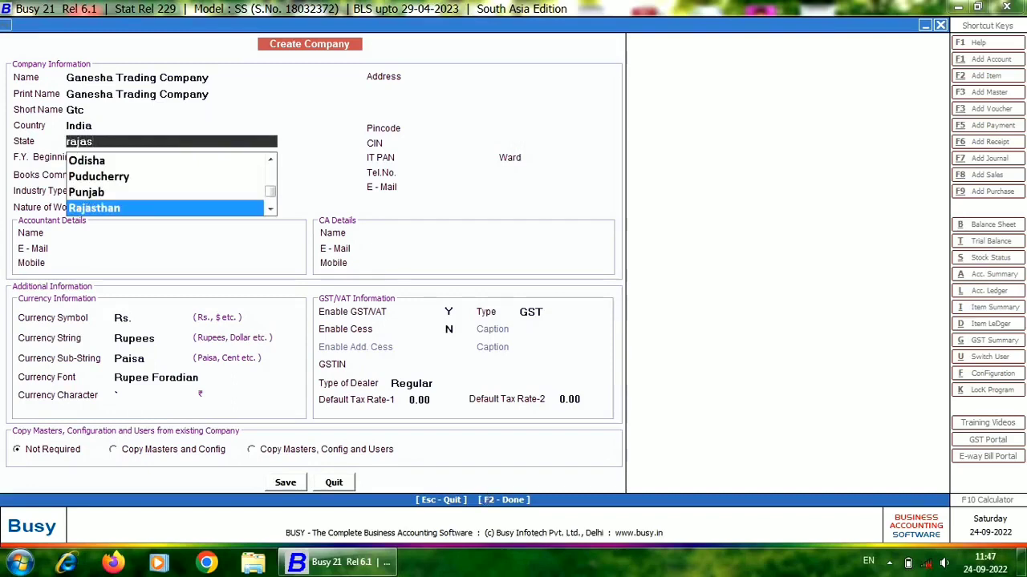
key("Return")
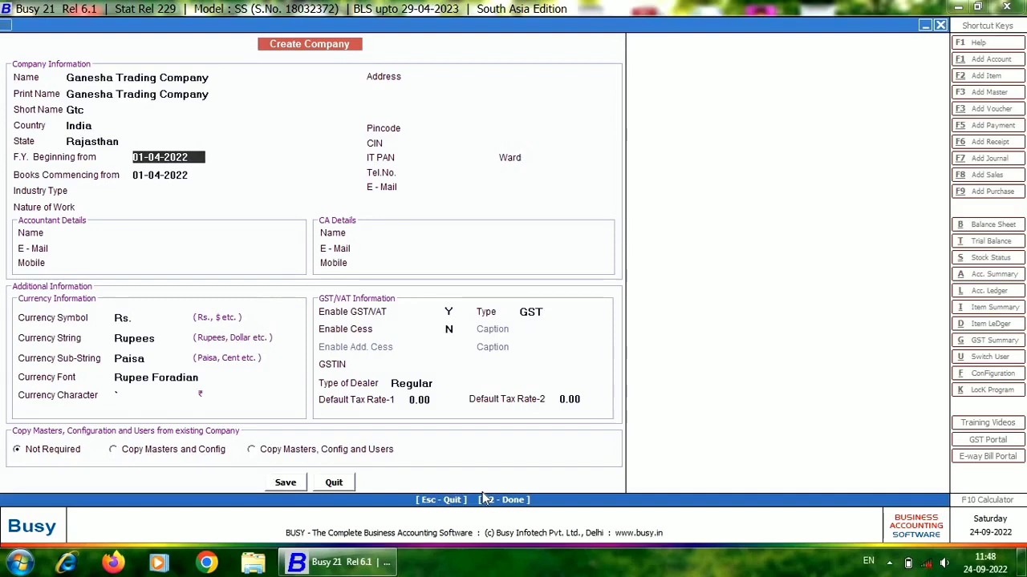
Keep the financial year beginning at 01-04-2022 and set the books commencing date to 24-09-2022.
key("Return")
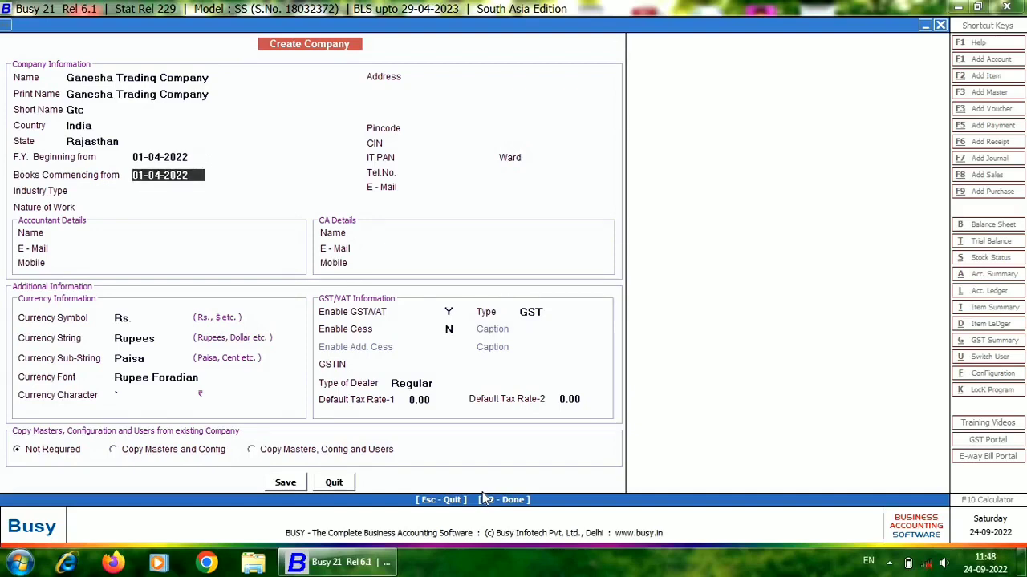
key("Up")
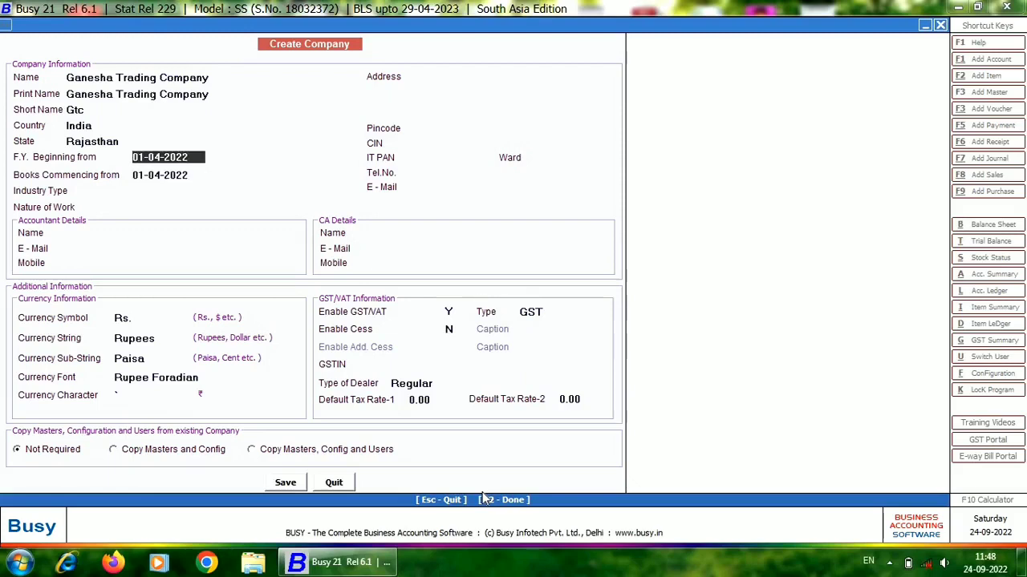
key("Return")
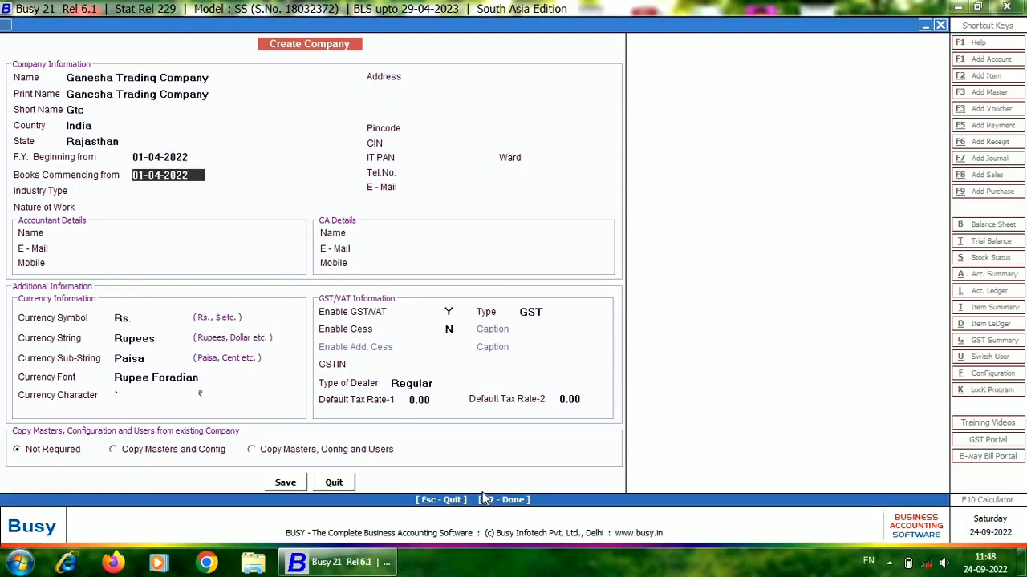
type("24-09")
key("Return")
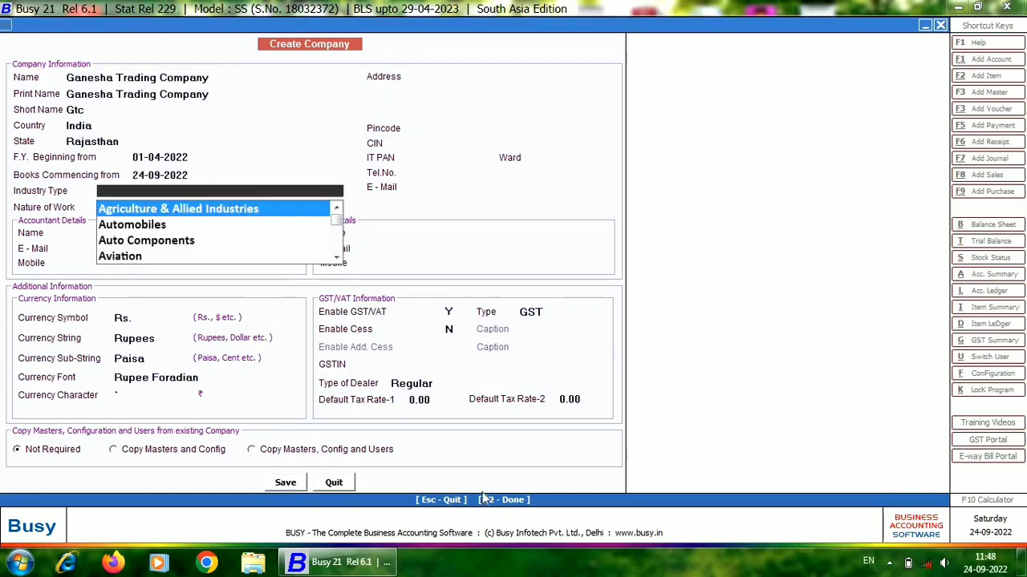
Set the industry type to Retail and the nature of work to Retailer.
type("re")
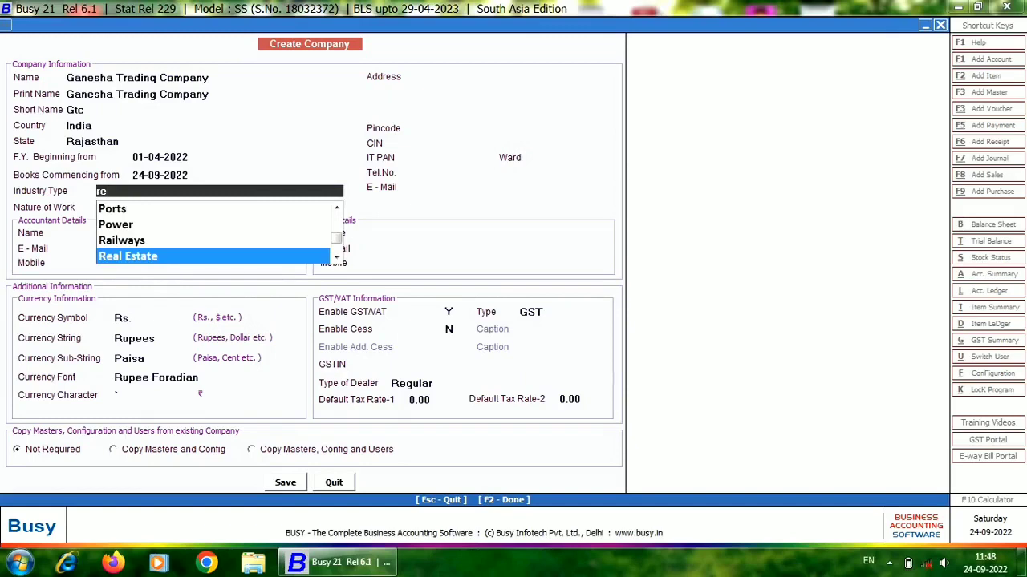
key("Down")
key("Down")
key("Down")
key("Up")
key("Return")
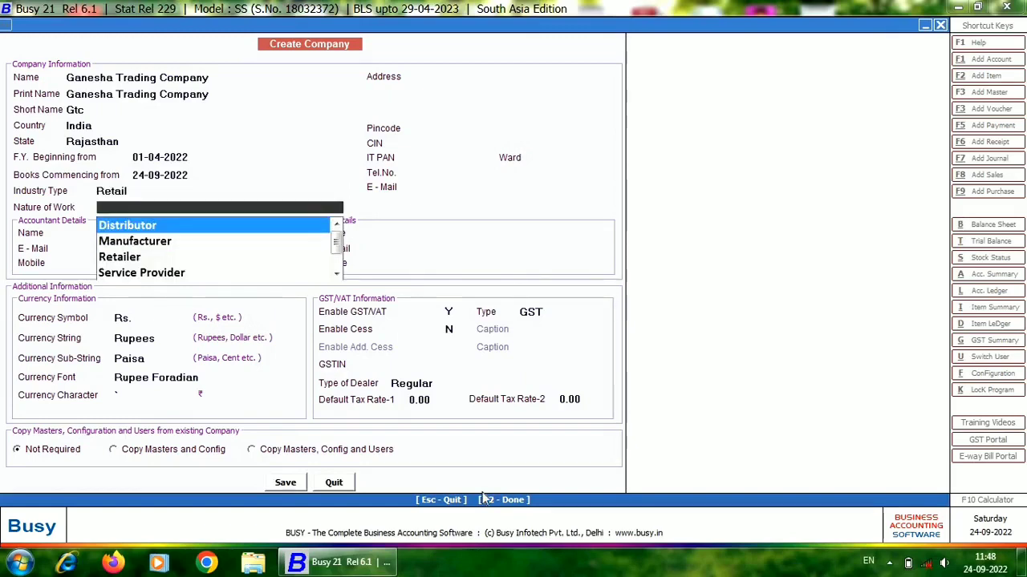
type("re")
key("Return")
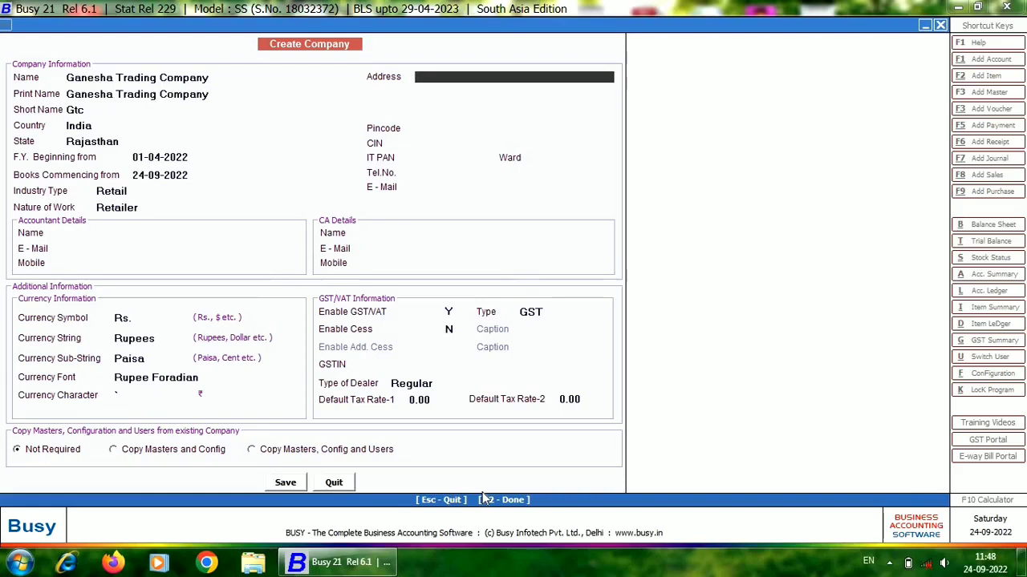
Enter the company's address on the first address line and leave the second line blank.
type("new gharsabn")
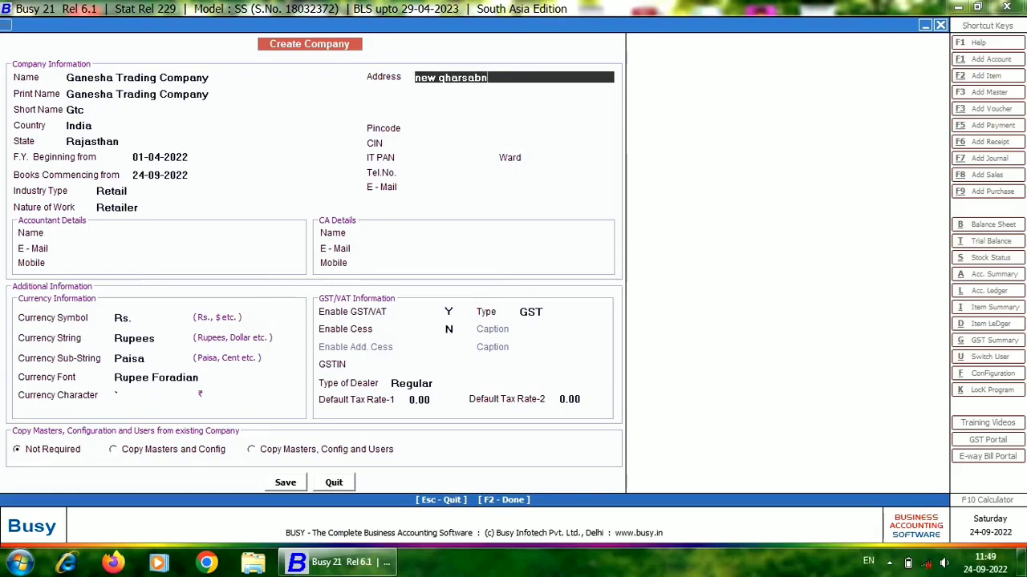
key("BackSpace")
key("BackSpace")
key("BackSpace")
key("BackSpace")
key("BackSpace")
type("rsana")
key("Return")
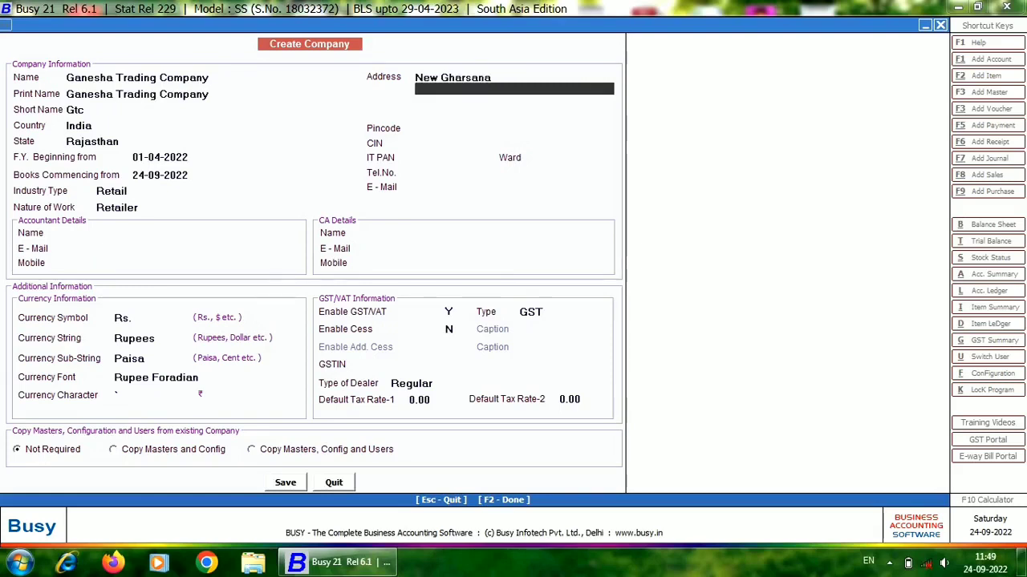
key("Return")
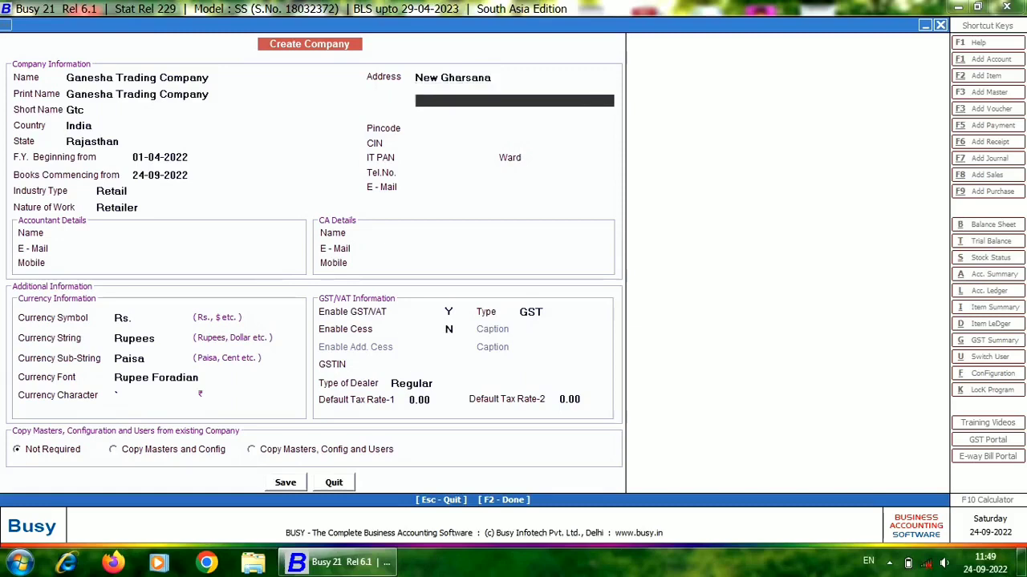
Leave the remaining address lines blank and enter the company's postal pincode.
key("Return")
key("Return")
type("33")
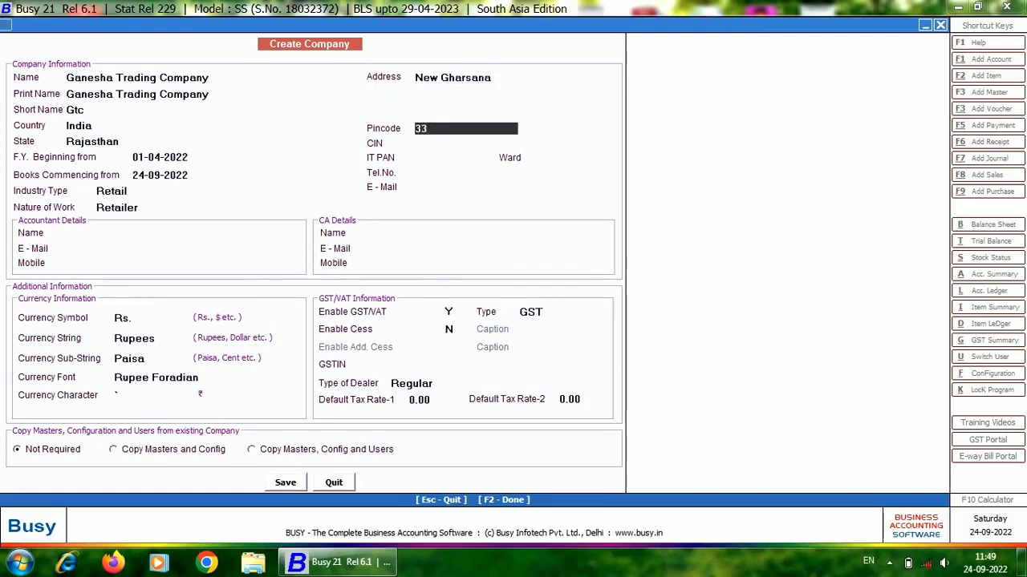
type("5707")
key("Return")
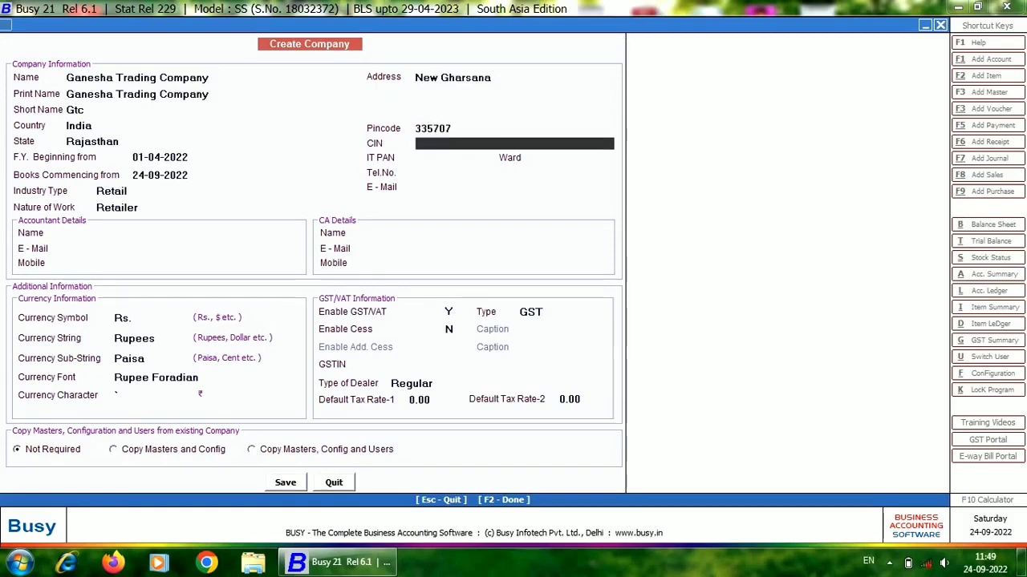
Enter the company's CIN, its income tax PAN and its tax ward.
key("Return")
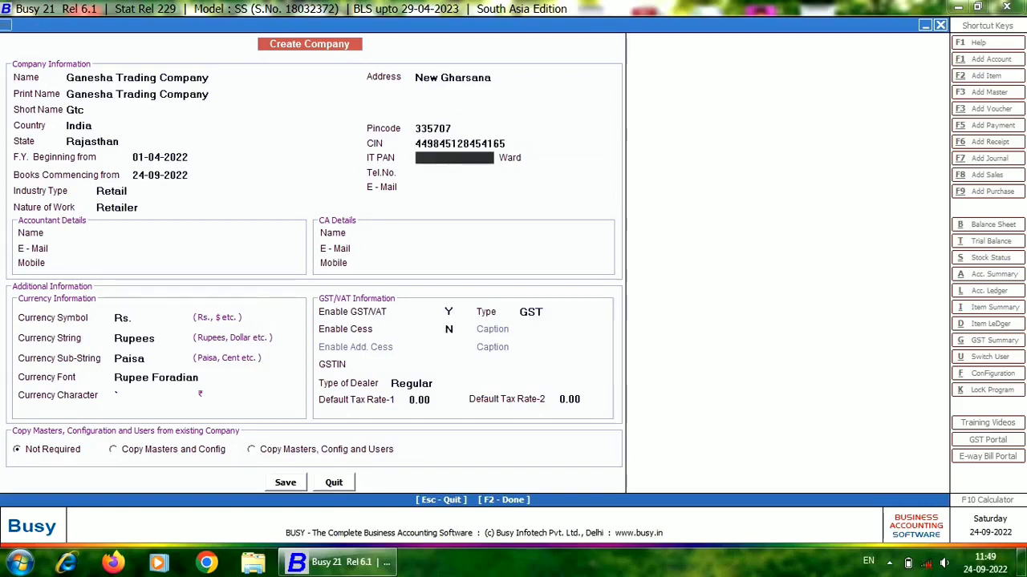
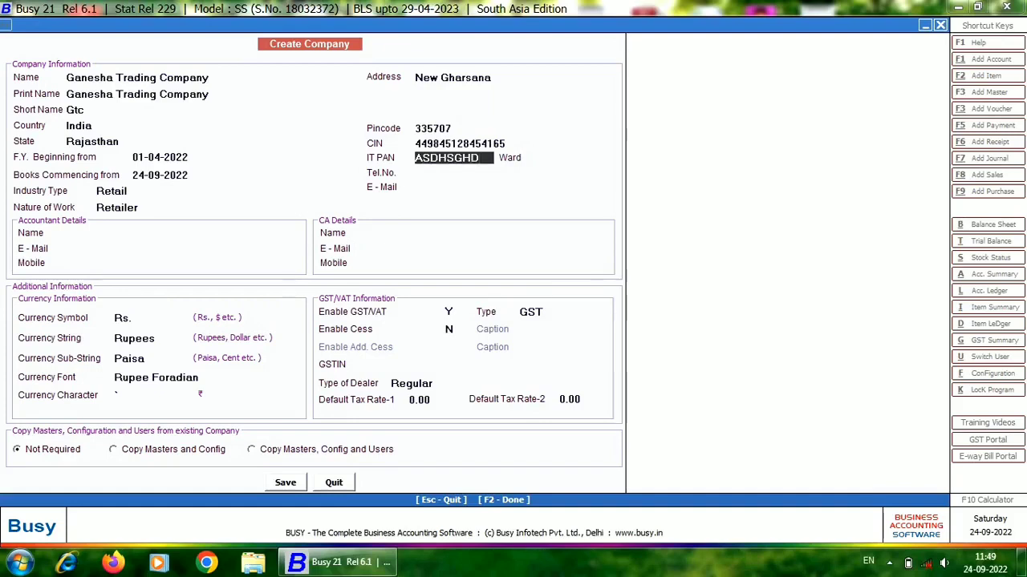
key("Return")
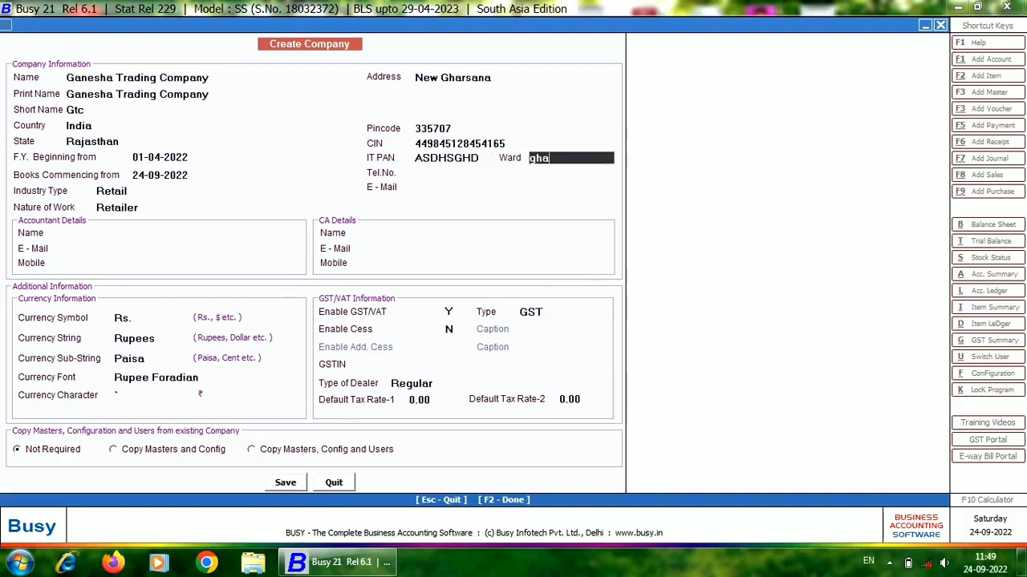
key("Return")
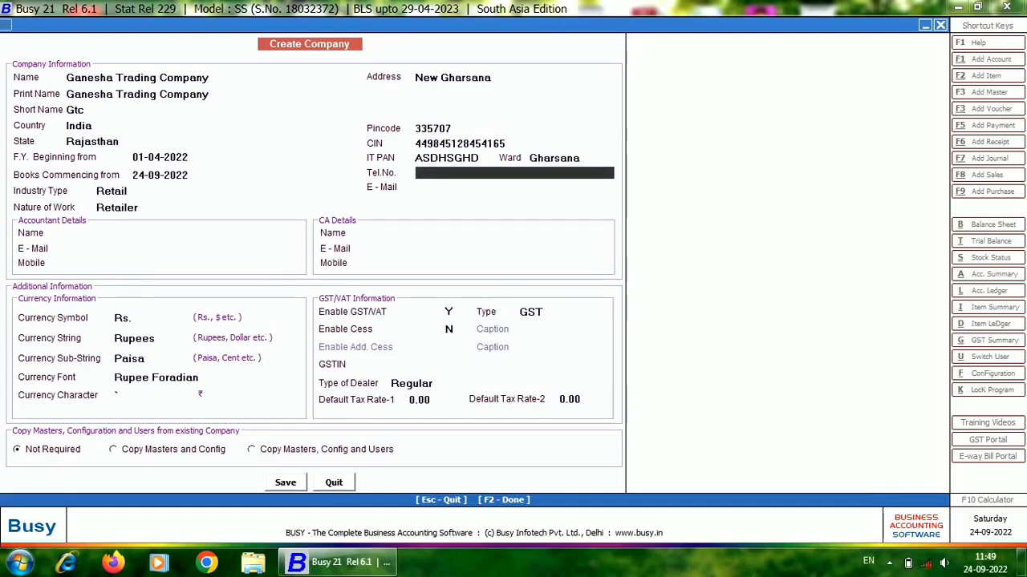
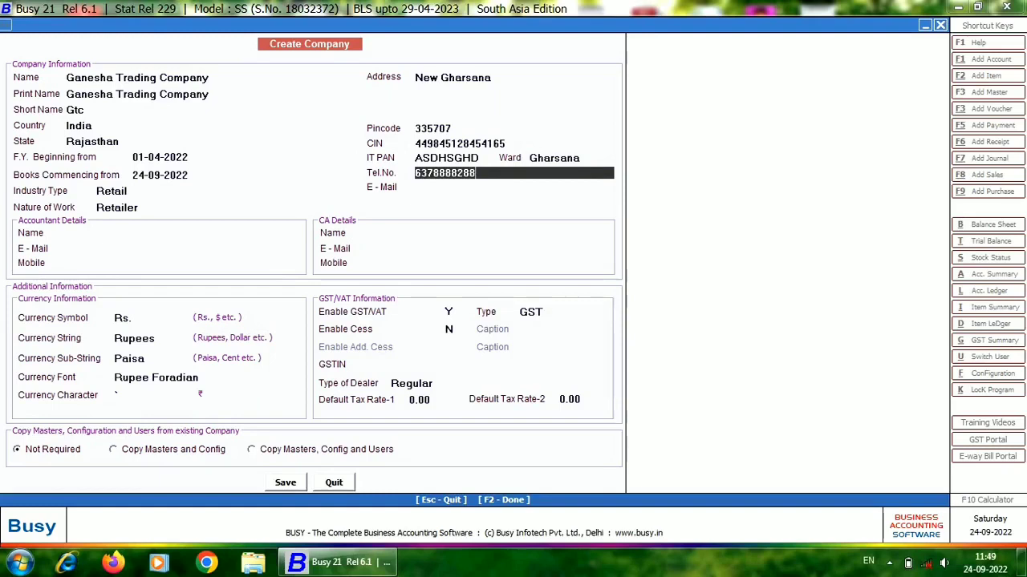
Leave the company's telephone and e-mail blank, then fill in the accountant's name with aaa as placeholder e-mail and mobile.
key("Return")
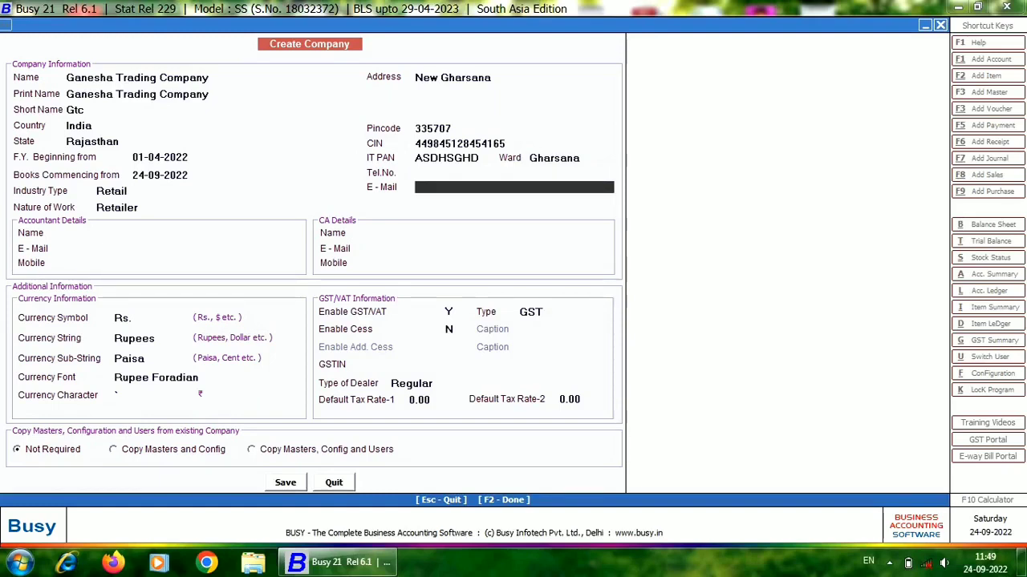
key("Return")
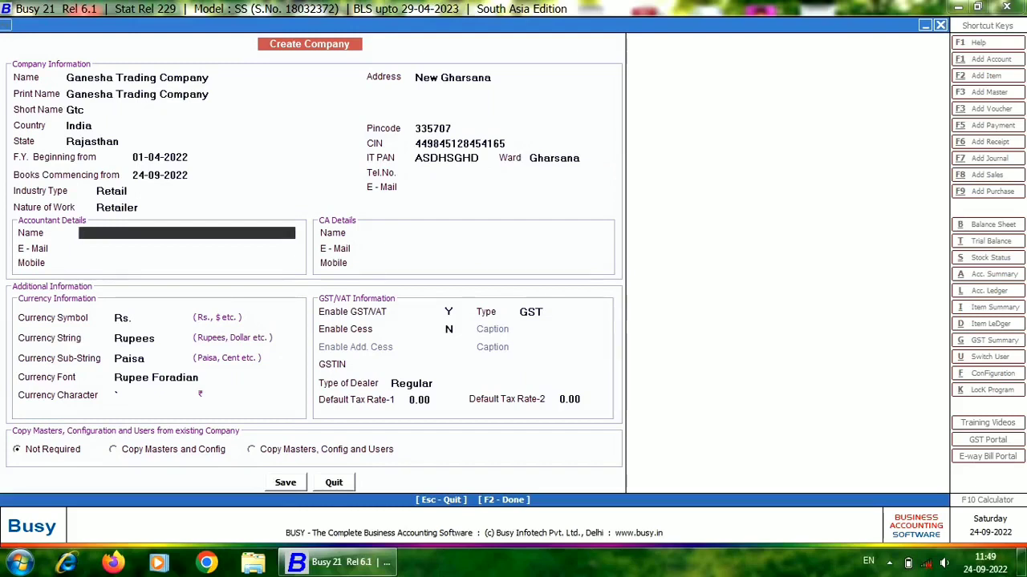
type("ashok")
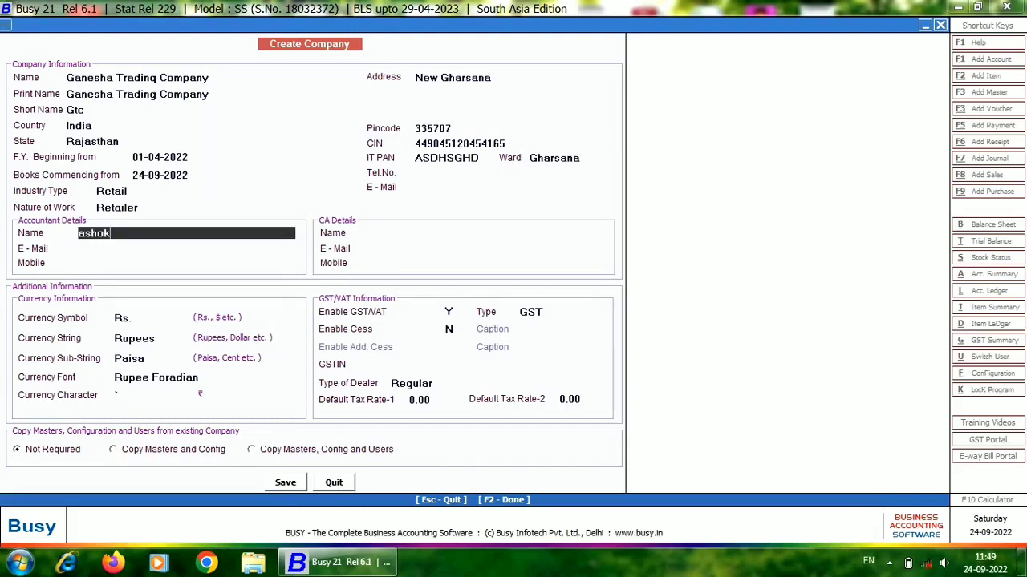
key("Return")
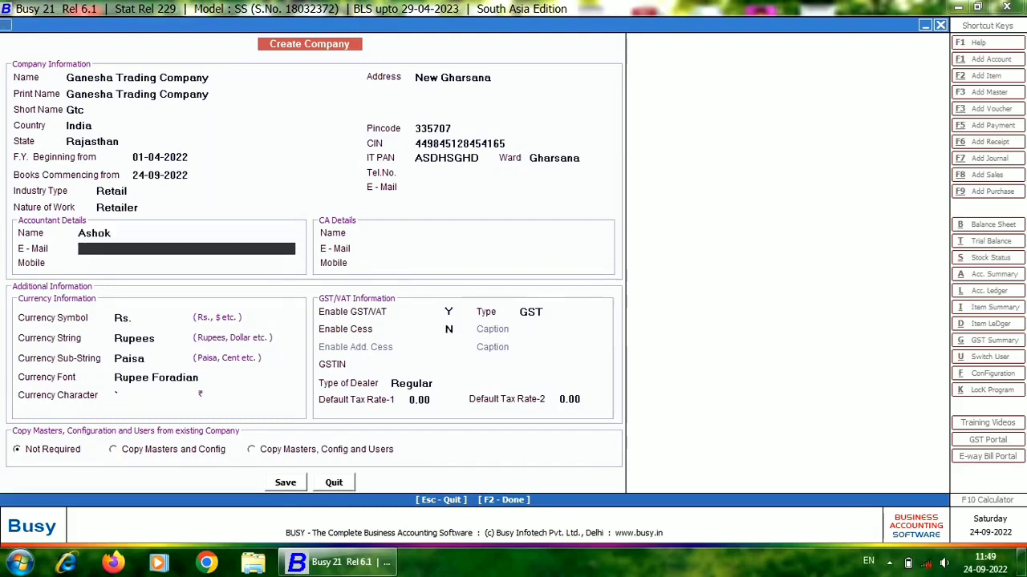
type("aaa")
key("Return")
type("aaa")
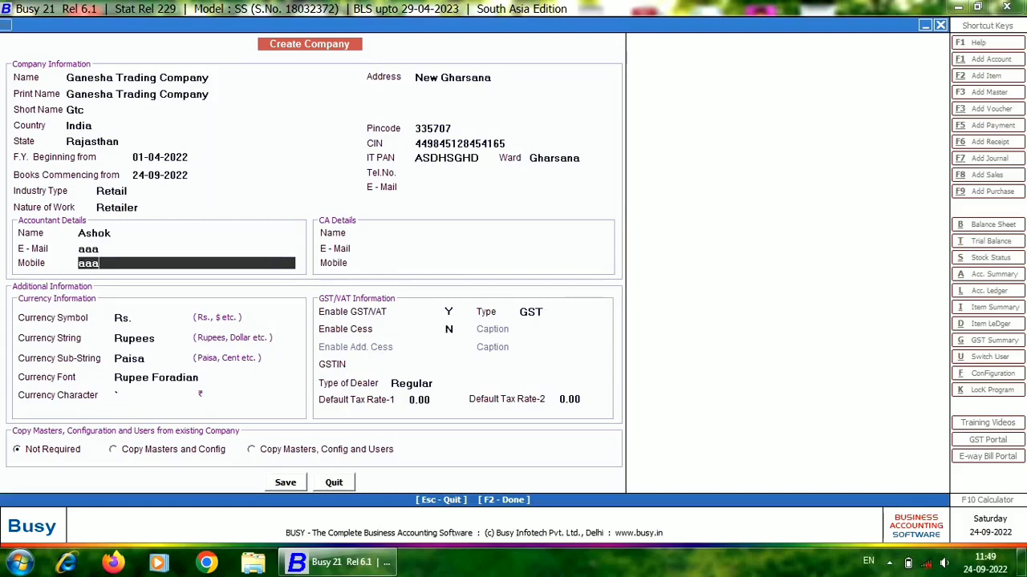
key("Return")
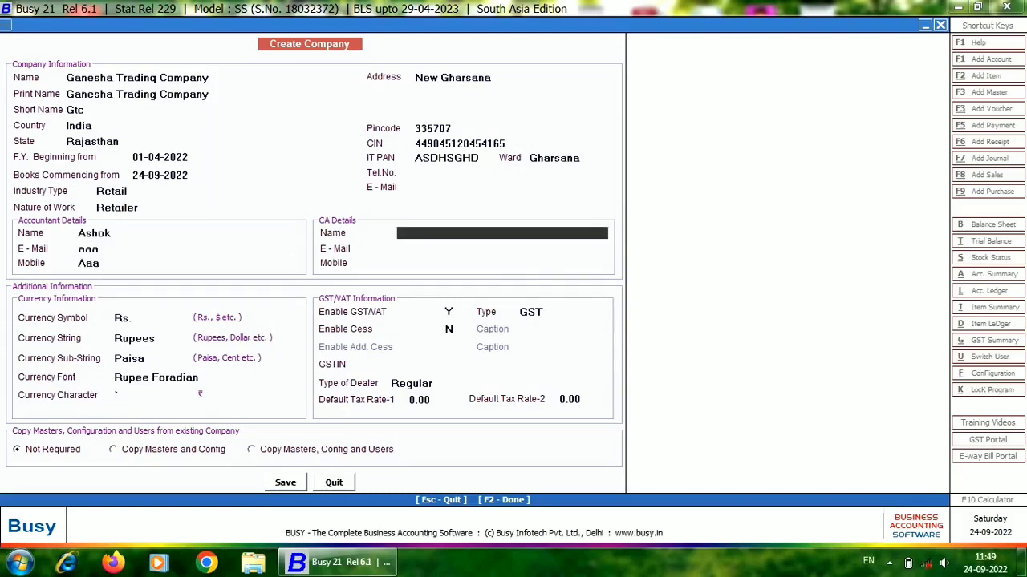
Leave the chartered accountant's name, e-mail and mobile blank in the CA details.
key("Return")
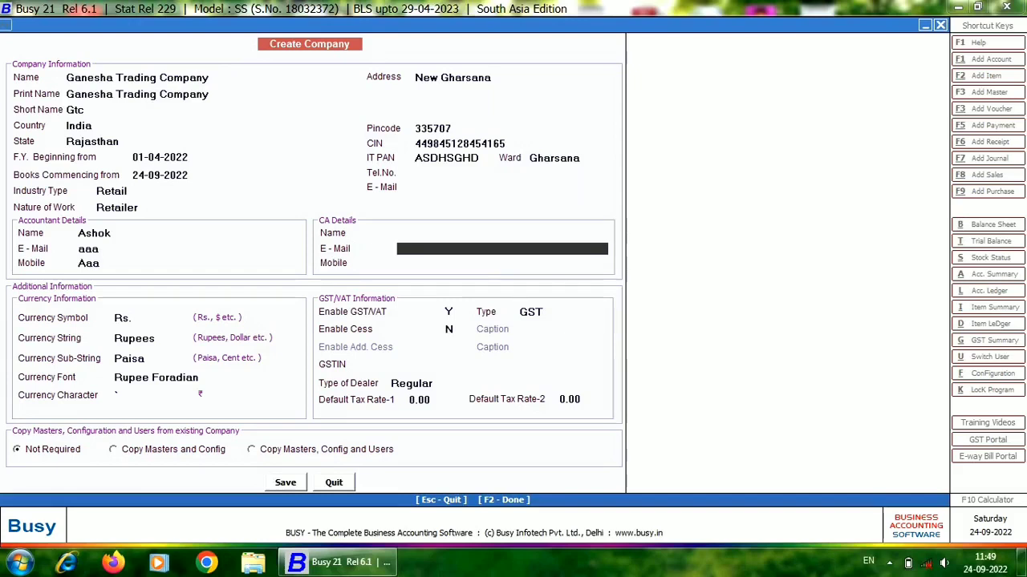
key("Return")
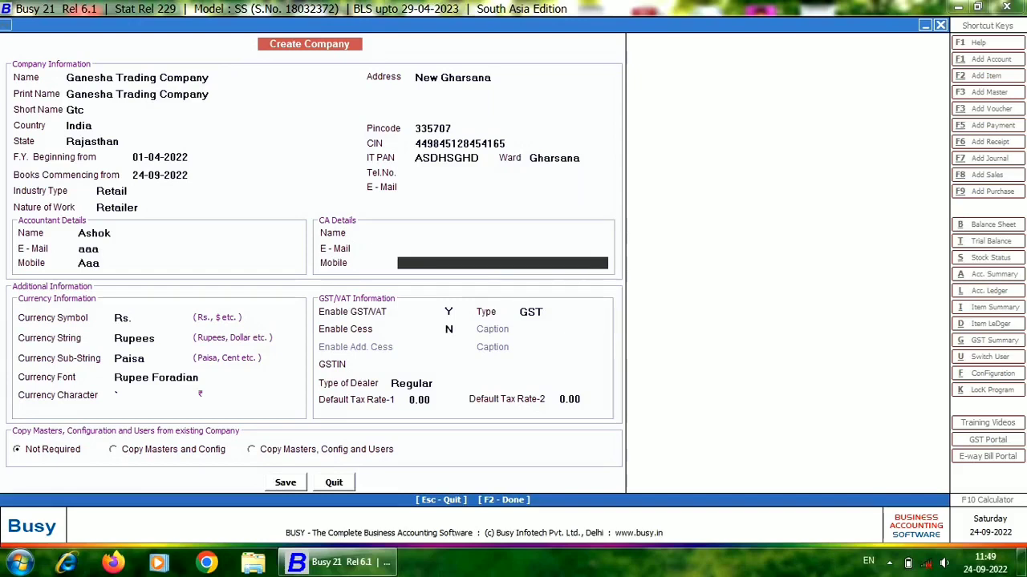
key("Return")
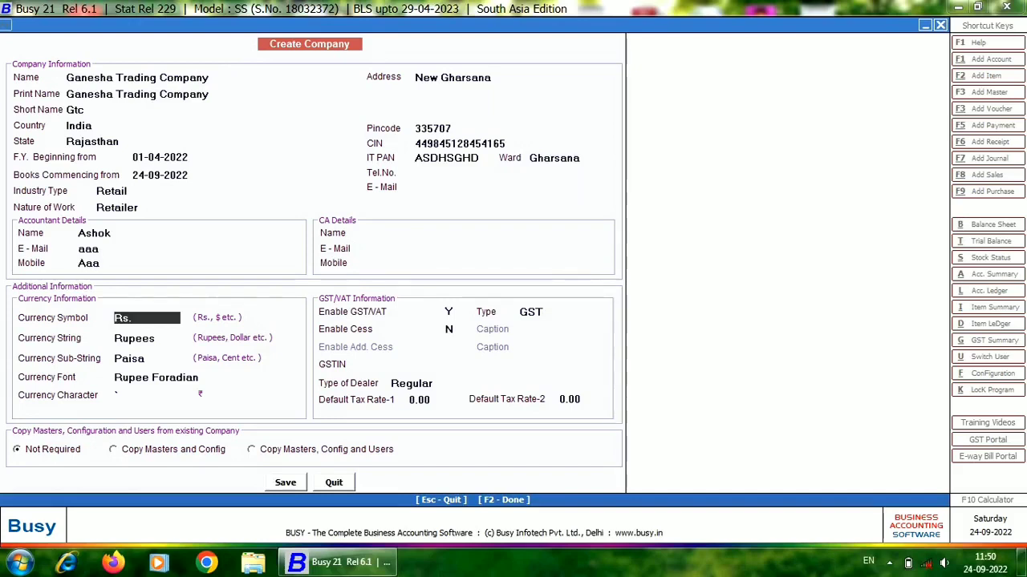
Keep the default currency settings: symbol Rs., string Rupees, sub-string Paisa and font Rupee Foradian.
key("Return")
key("Return")
key("Return")
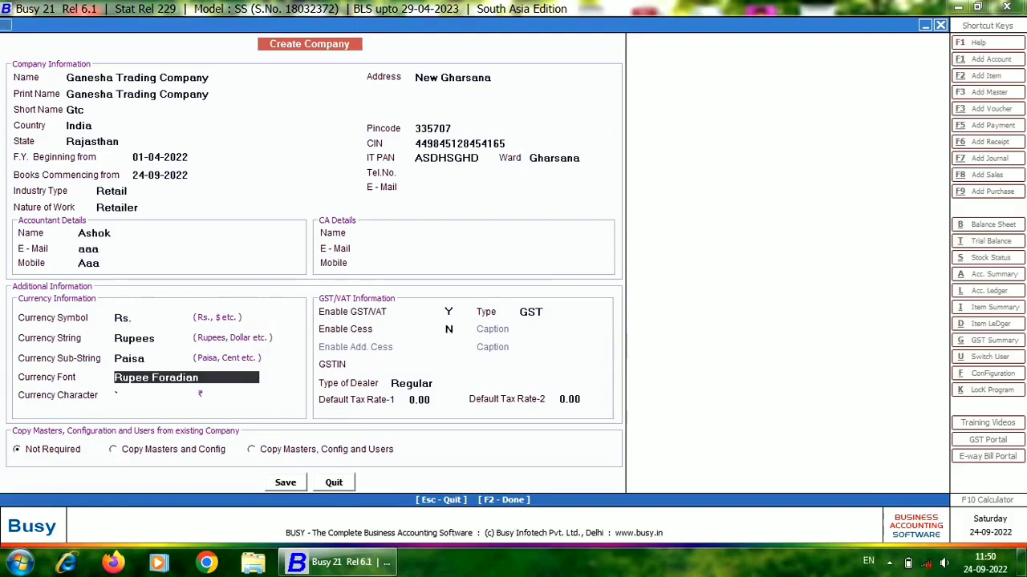
key("Return")
key("Return")
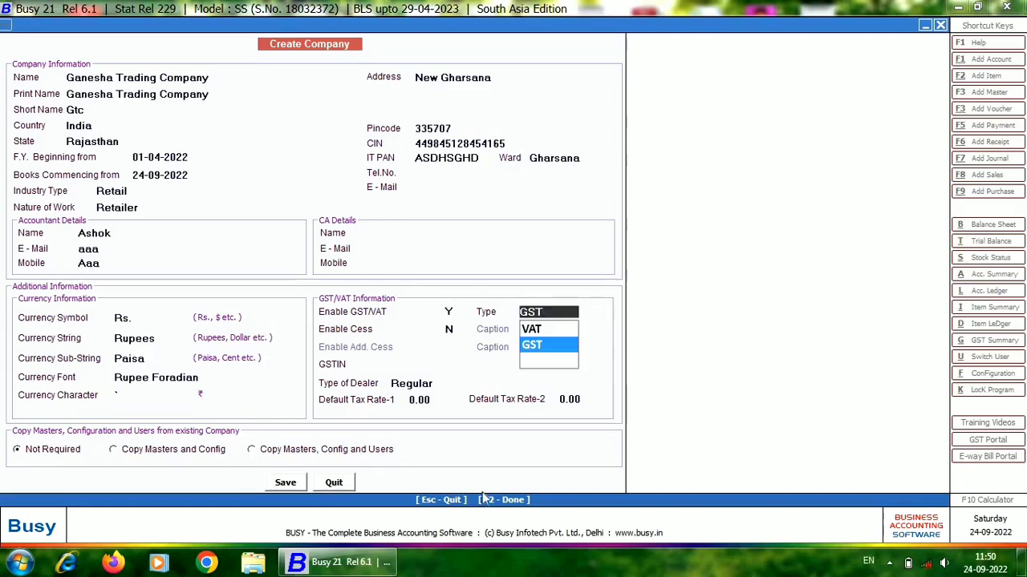
Keep GST as the tax type, enable cess with the caption Cess and leave additional cess disabled.
key("Return")
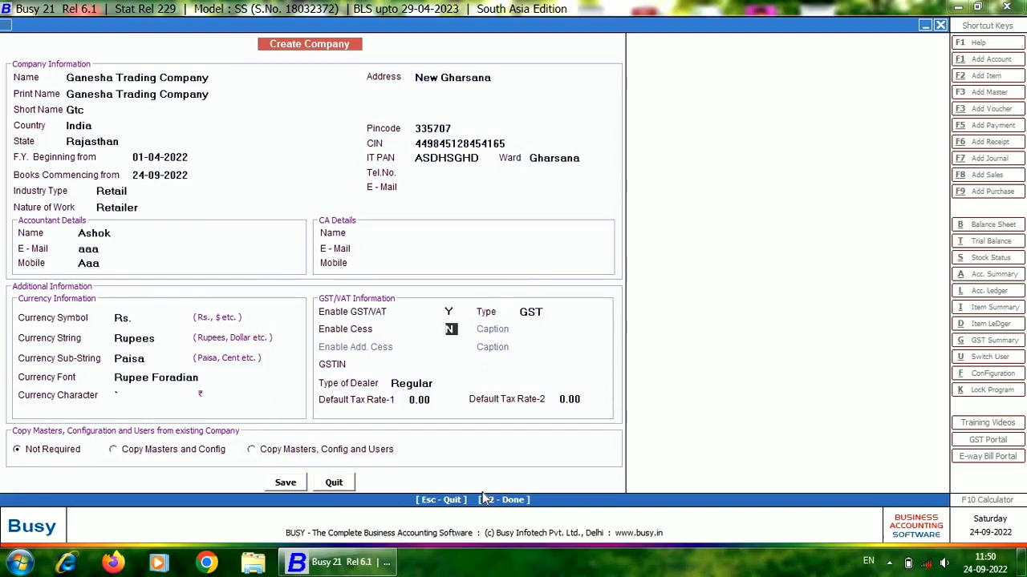
type("Y")
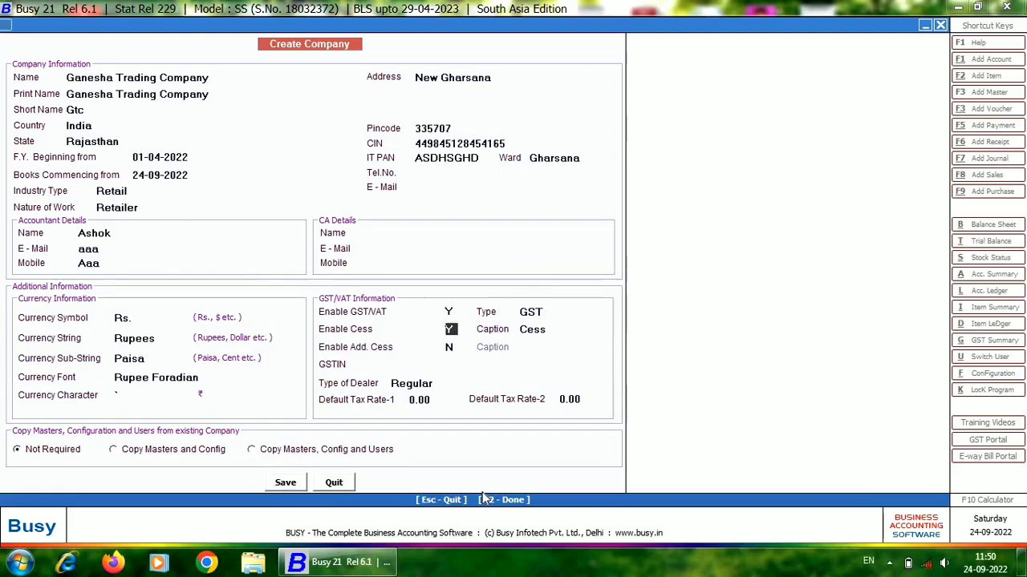
key("Return")
key("Return")
key("Return")
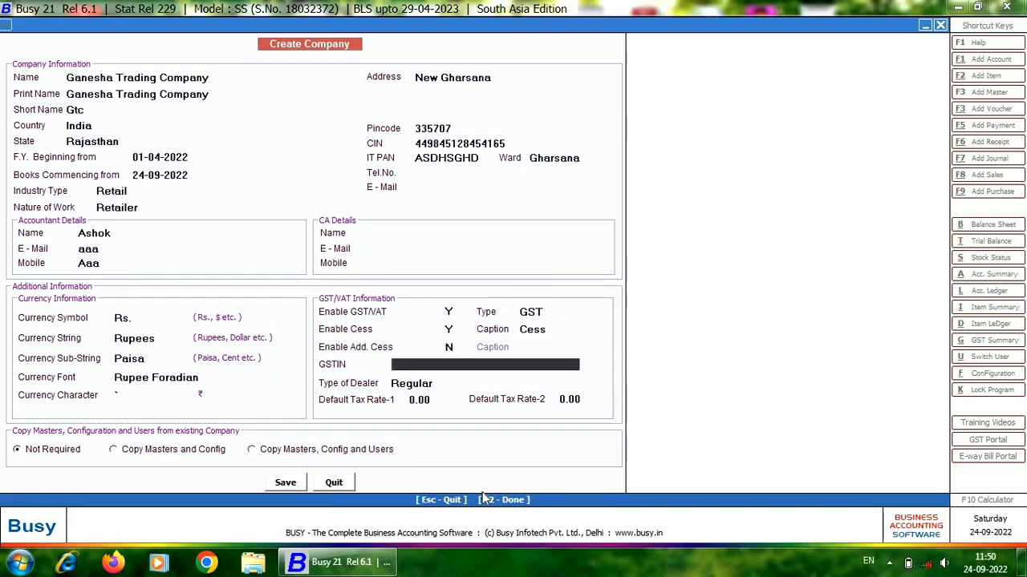
Enter the company's GSTIN in the GST/VAT information.
type("08ASSDSAJDJSJD")
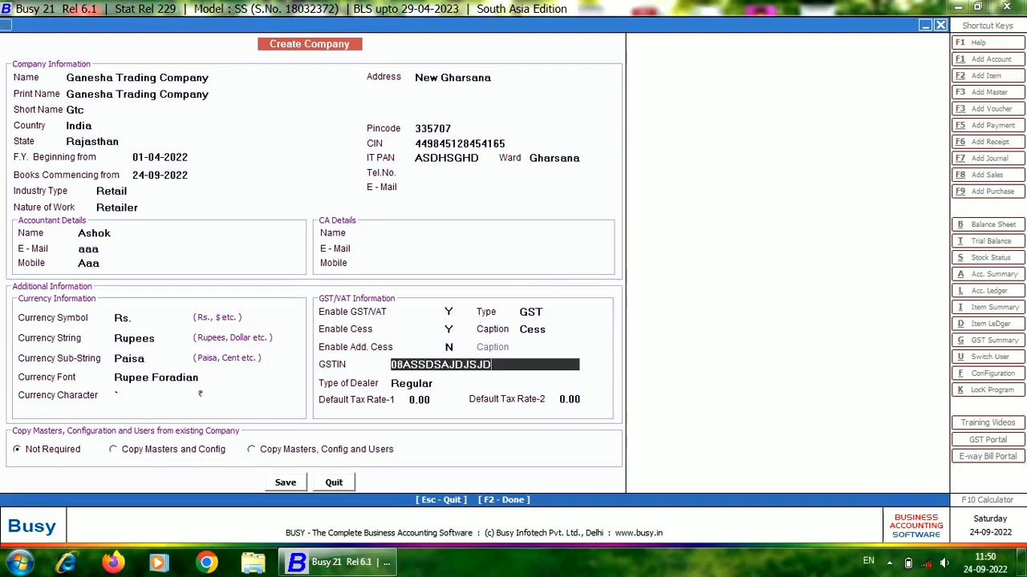
key("Return")
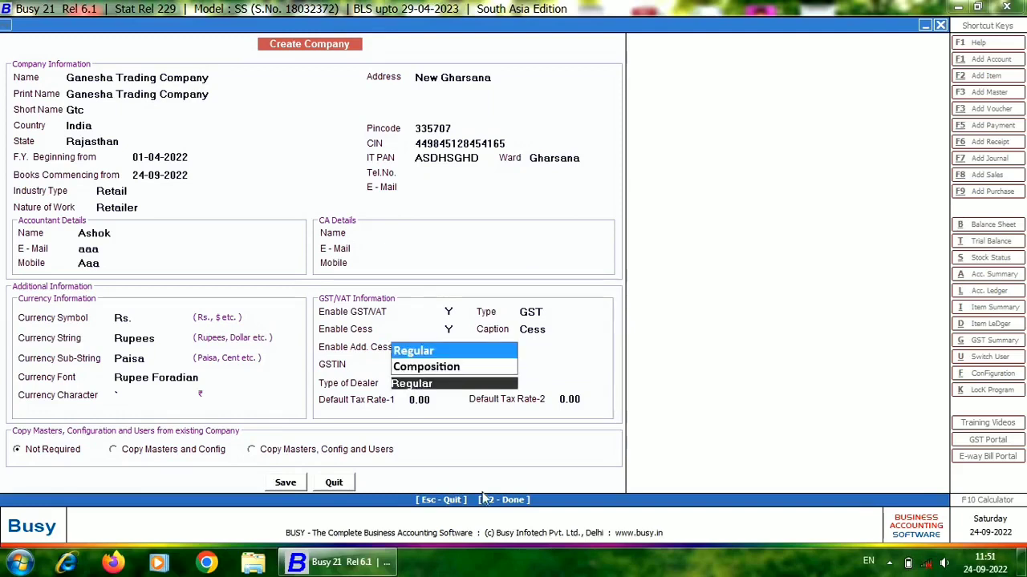
Choose Regular as the type of dealer and leave both default tax rates at 0.00.
key("Down")
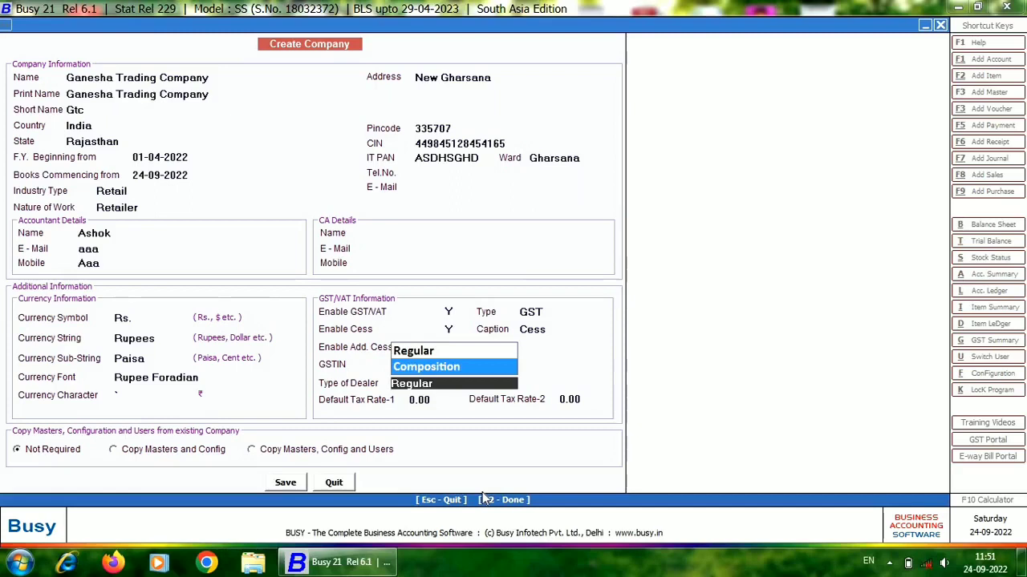
key("Up")
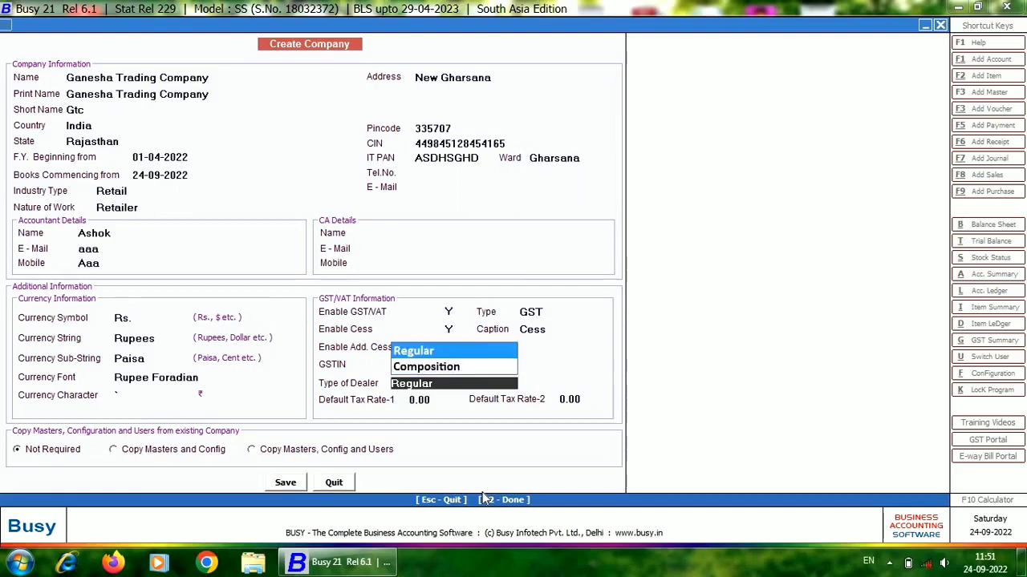
key("Down")
key("Up")
key("Down")
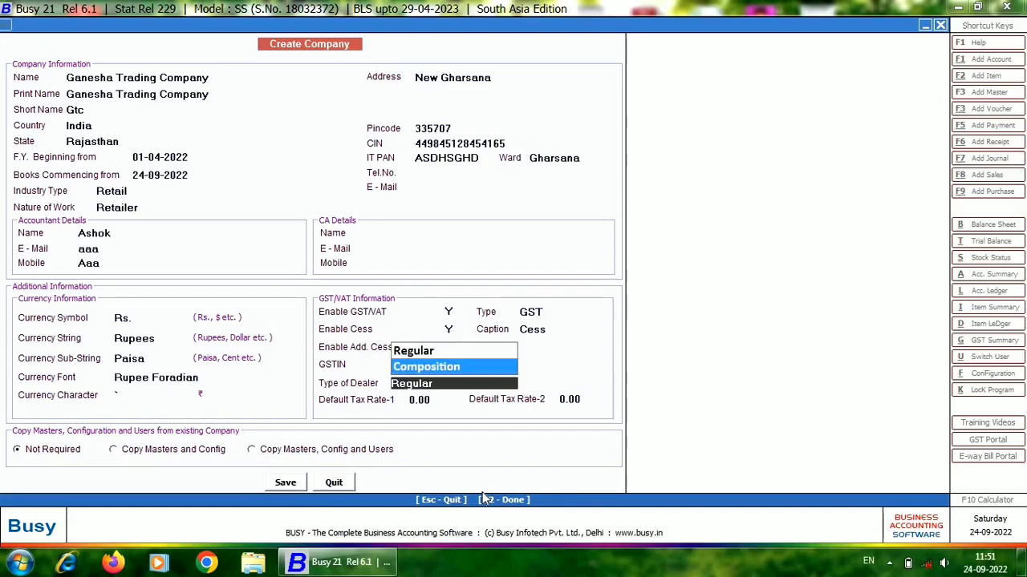
key("Up")
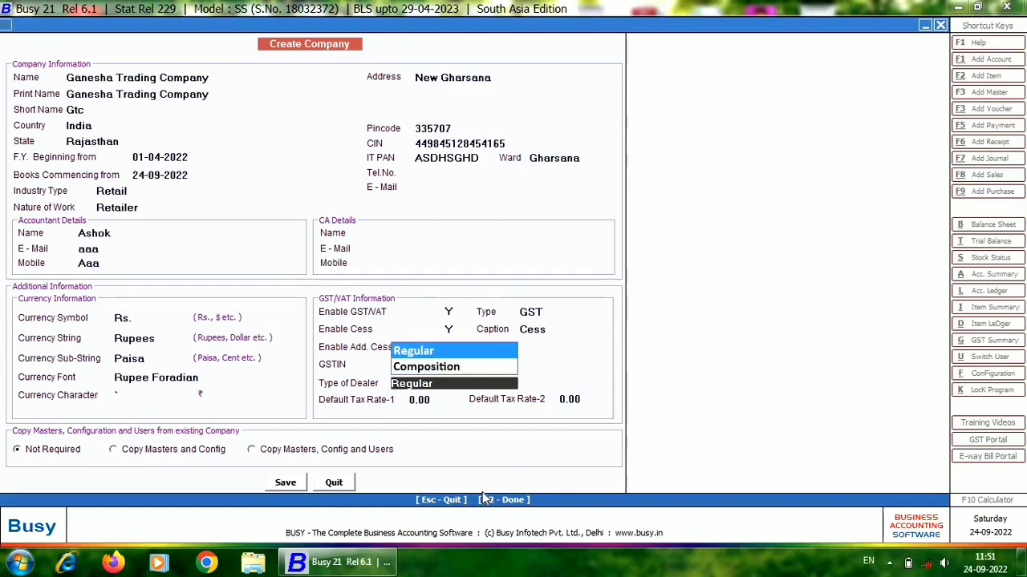
key("Return")
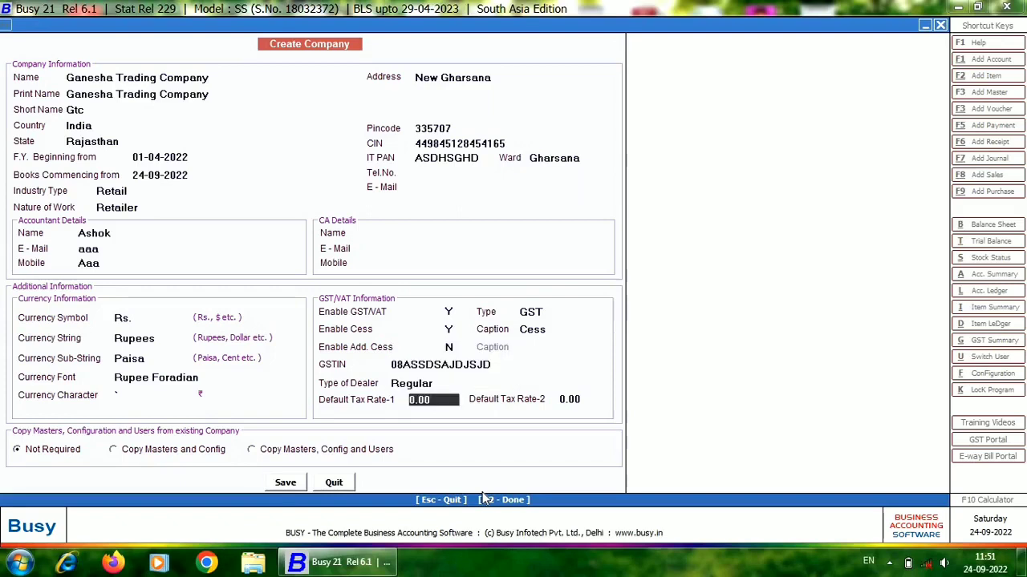
key("Return")
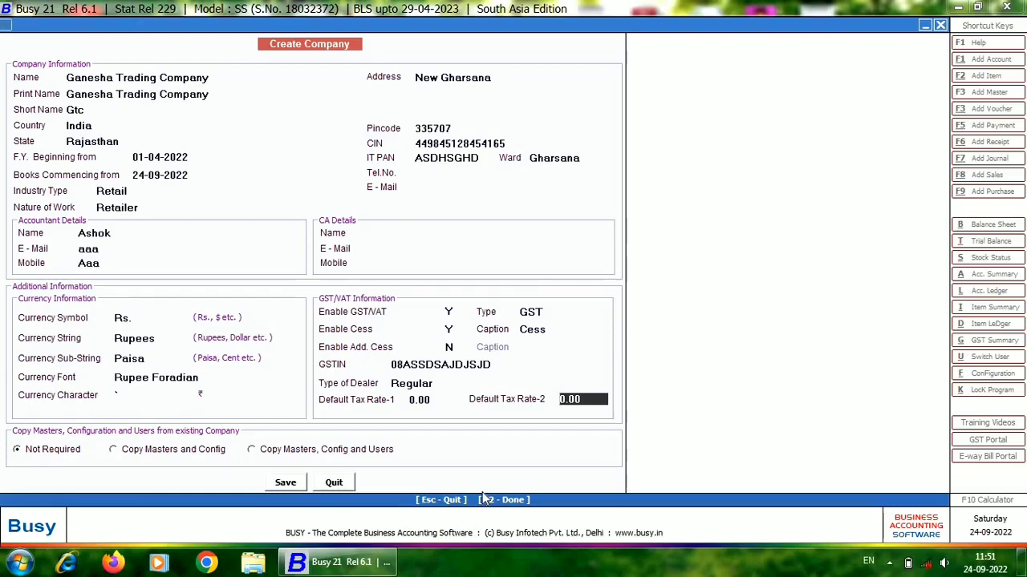
key("Return")
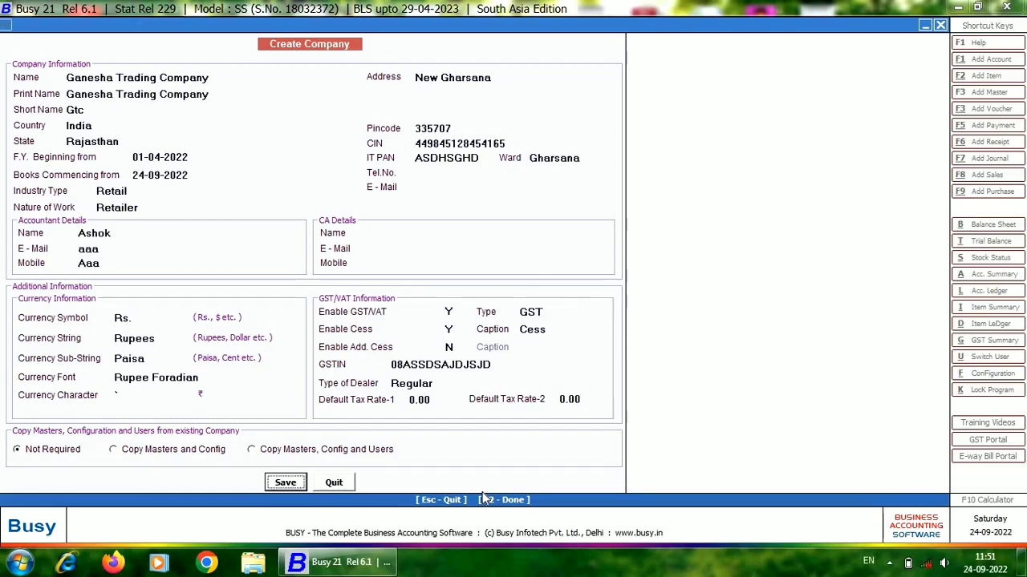
Set copying of masters, configuration and users to Not Required and save the new company.
left_click(115, 451)
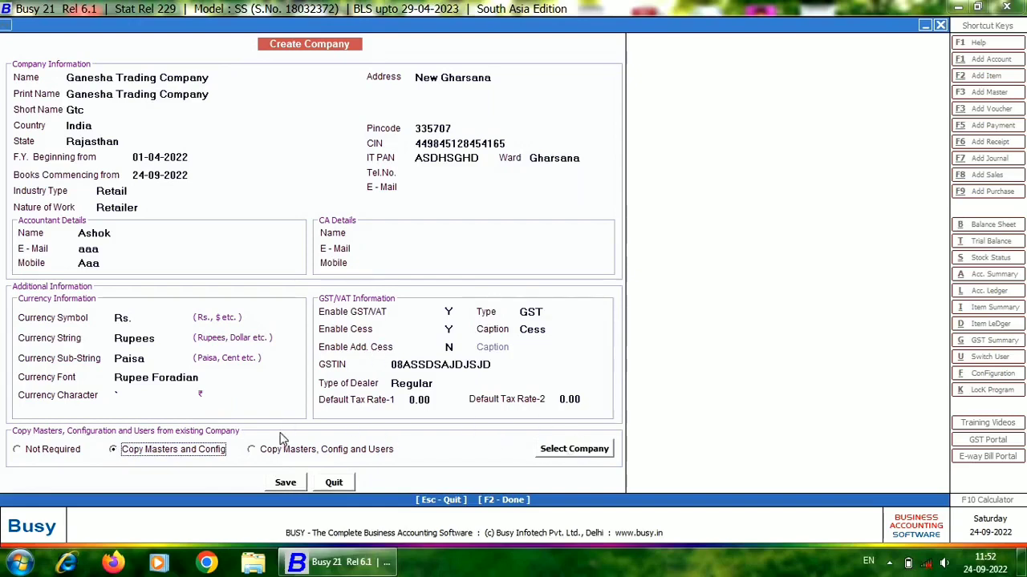
left_click(18, 450)
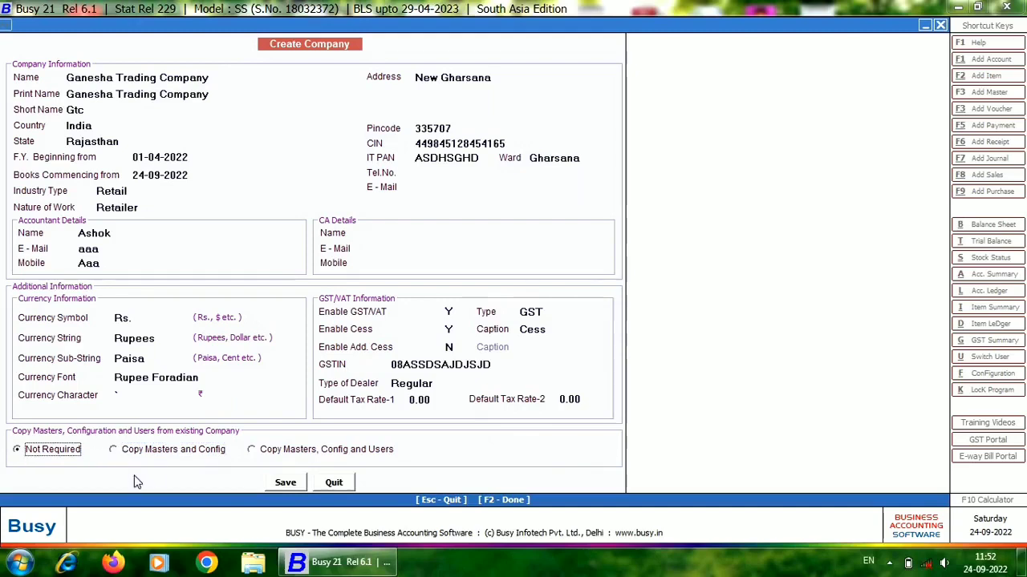
left_click(286, 485)
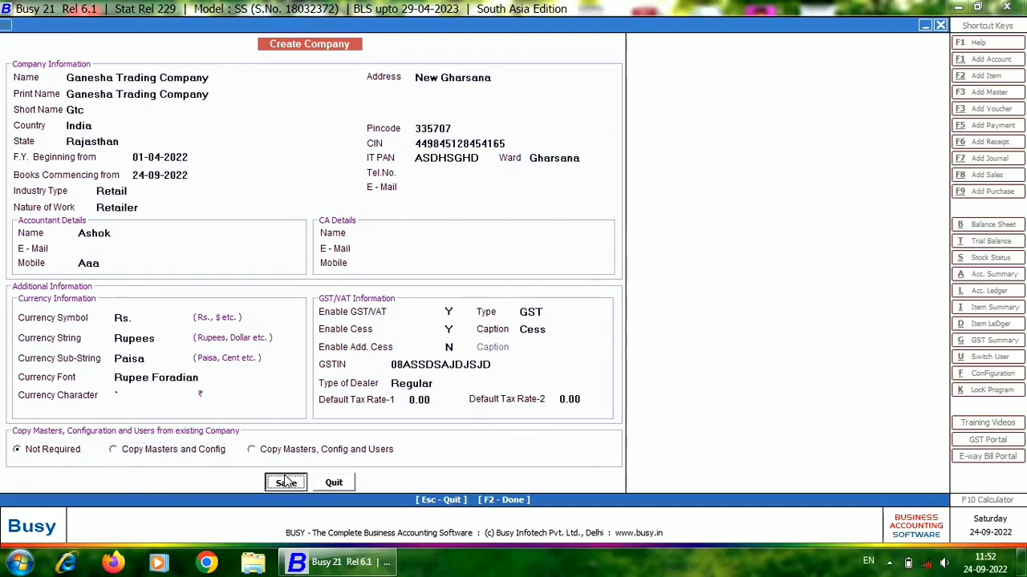
left_click(545, 315)
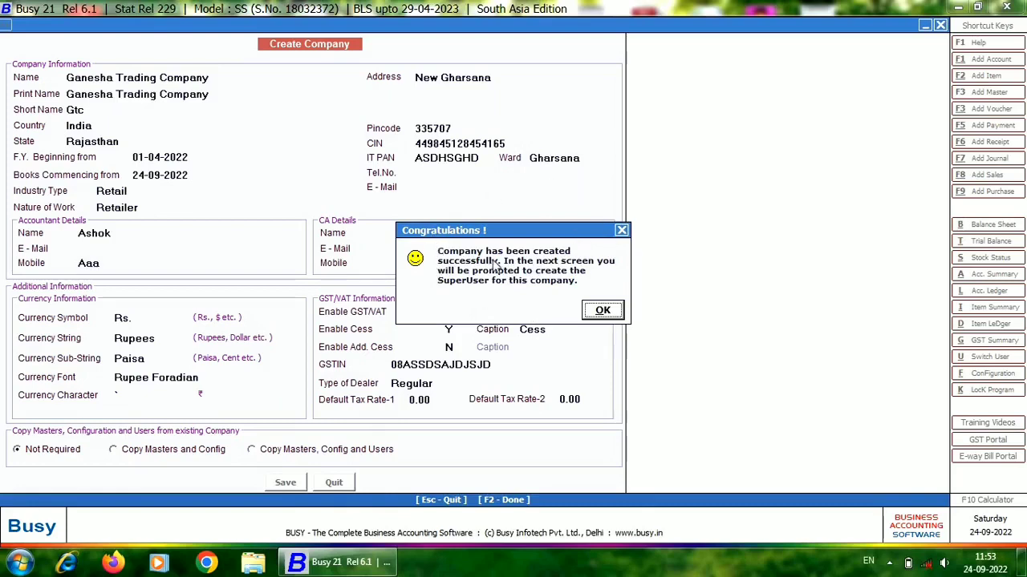
left_click(607, 313)
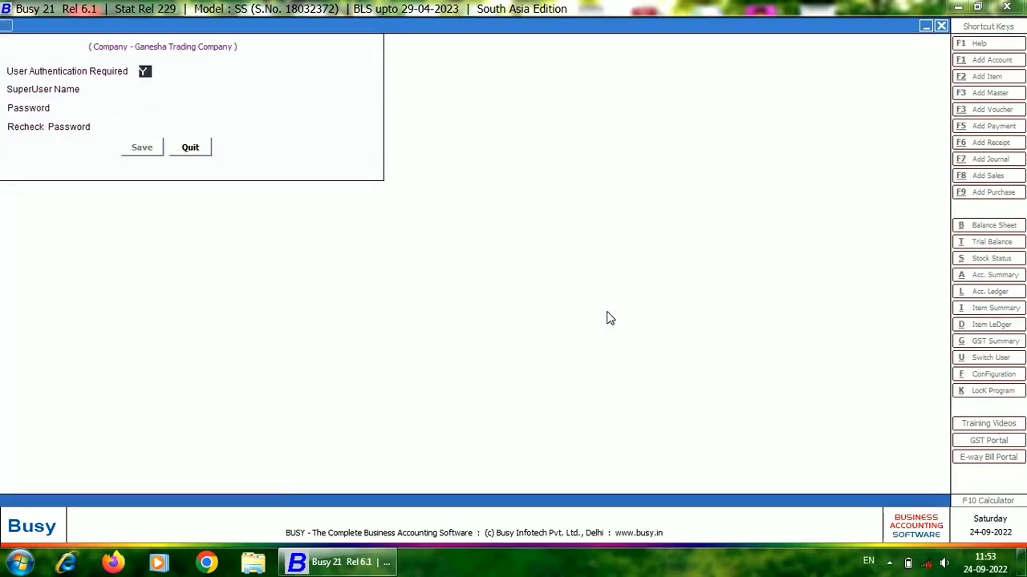
Require user authentication, enter the superuser's name, set and recheck the password, save, and exit the feature options.
key("Return")
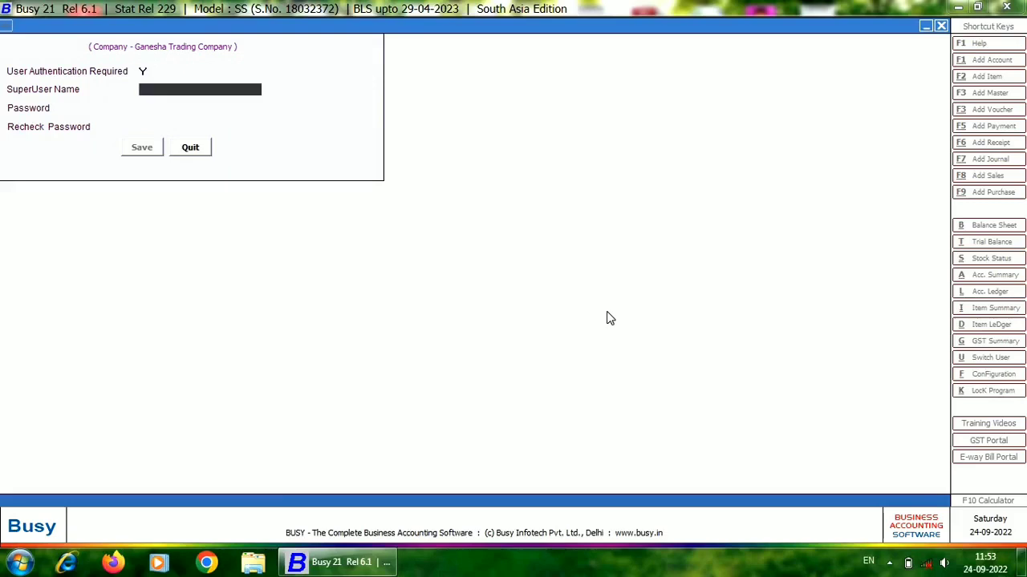
type("ashok")
key("Return")
key("Return")
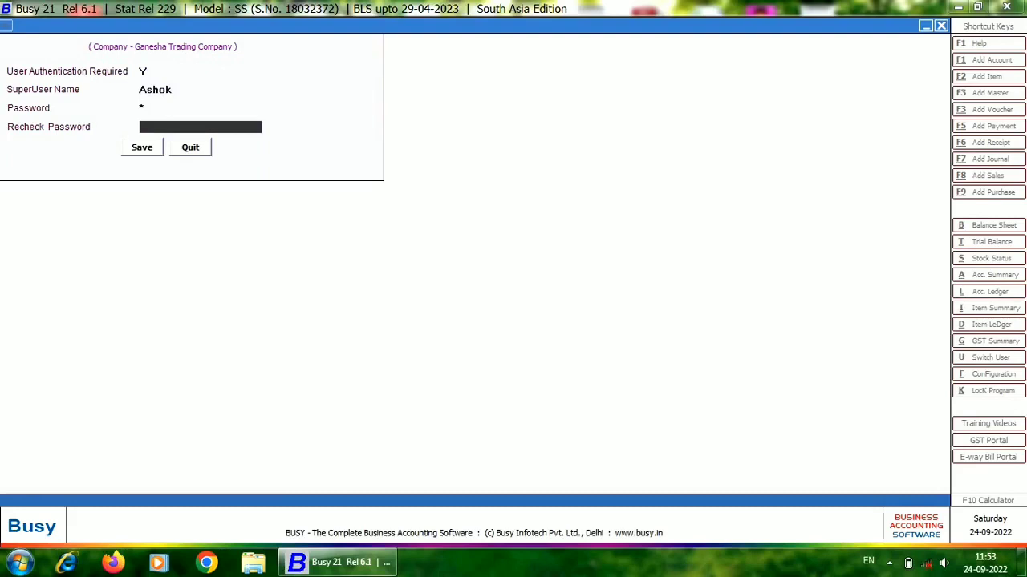
key("Up")
key("Return")
type("*")
key("Return")
key("Return")
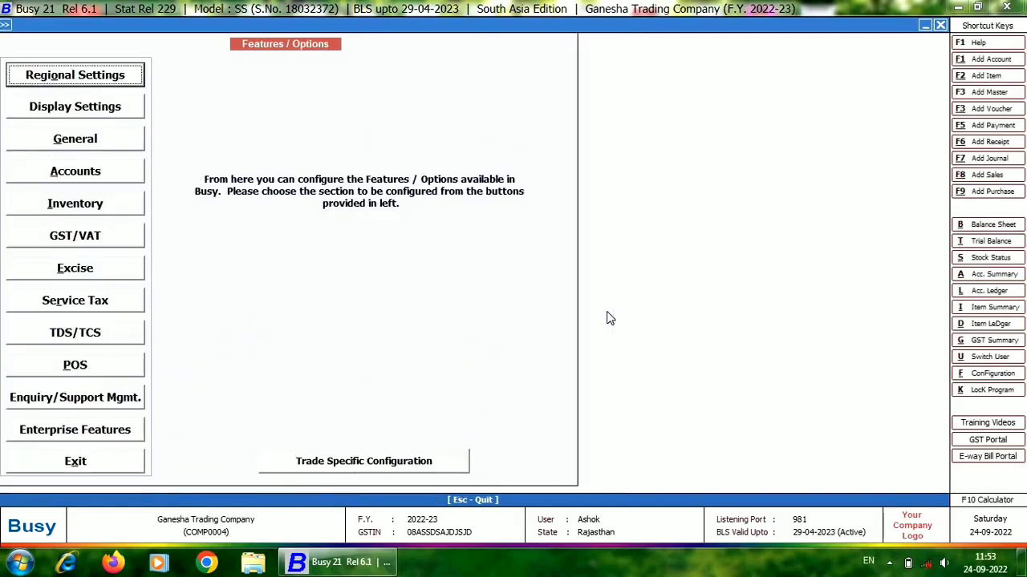
left_click(94, 467)
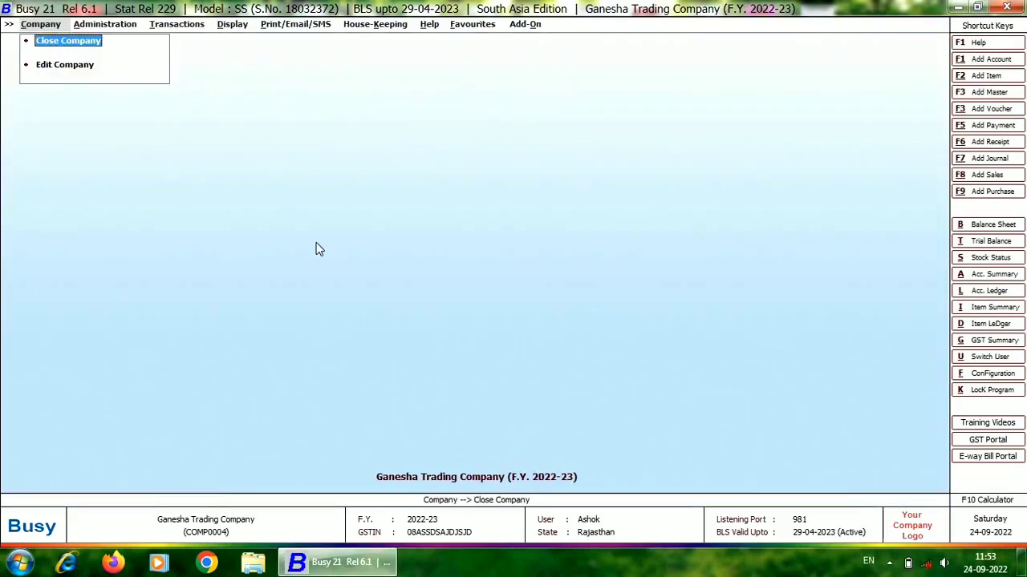
View the saved company details in the Edit Company form and leave it without changes.
key("Down")
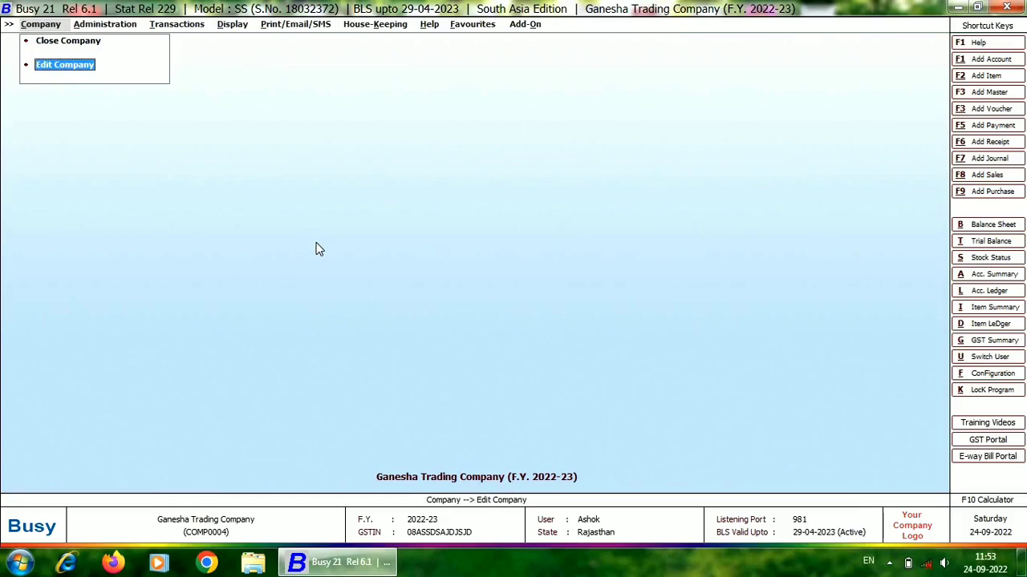
key("Return")
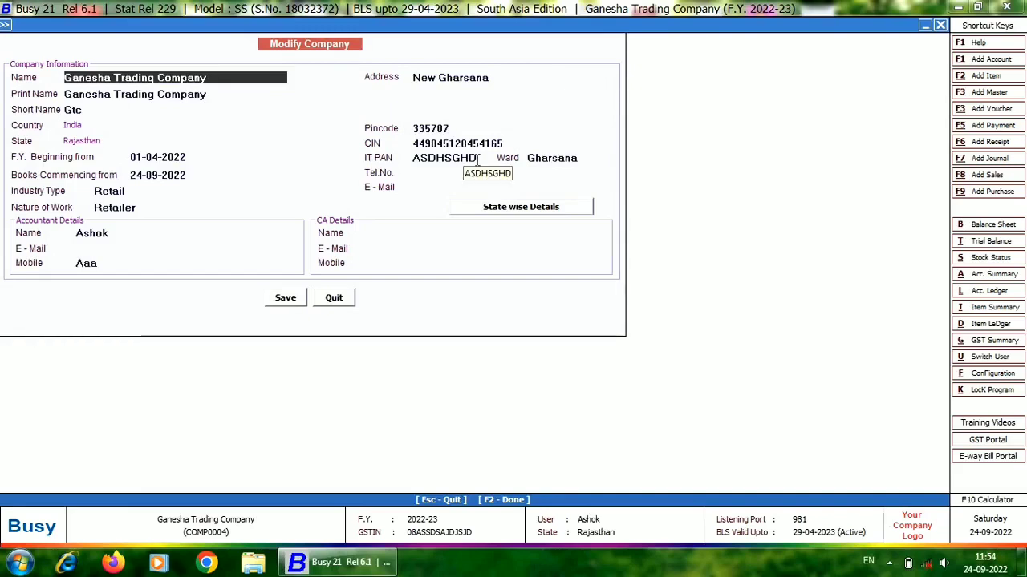
key("Escape")
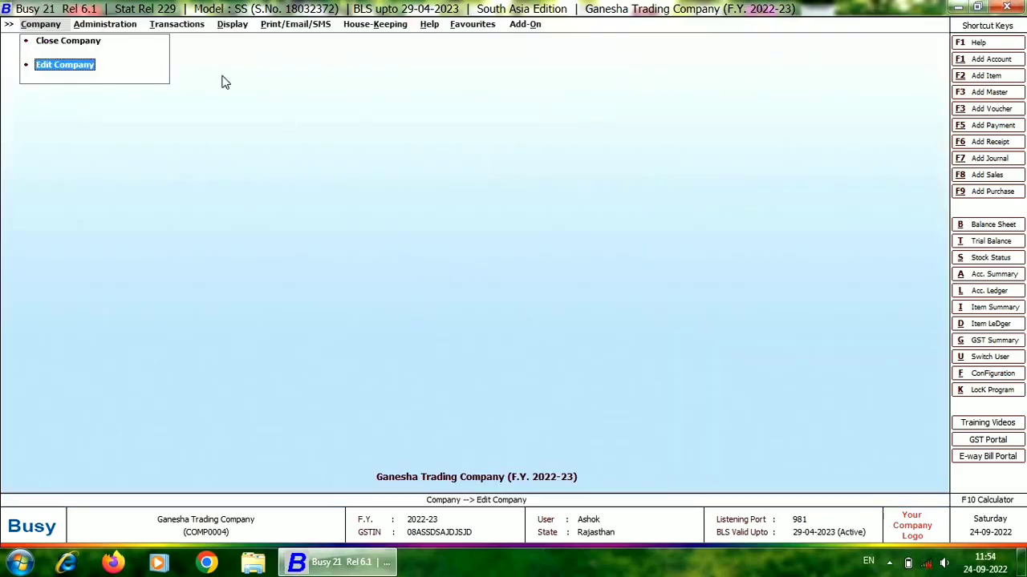
Close the open company and select Ganesha Trading Company for deletion.
left_click(76, 45)
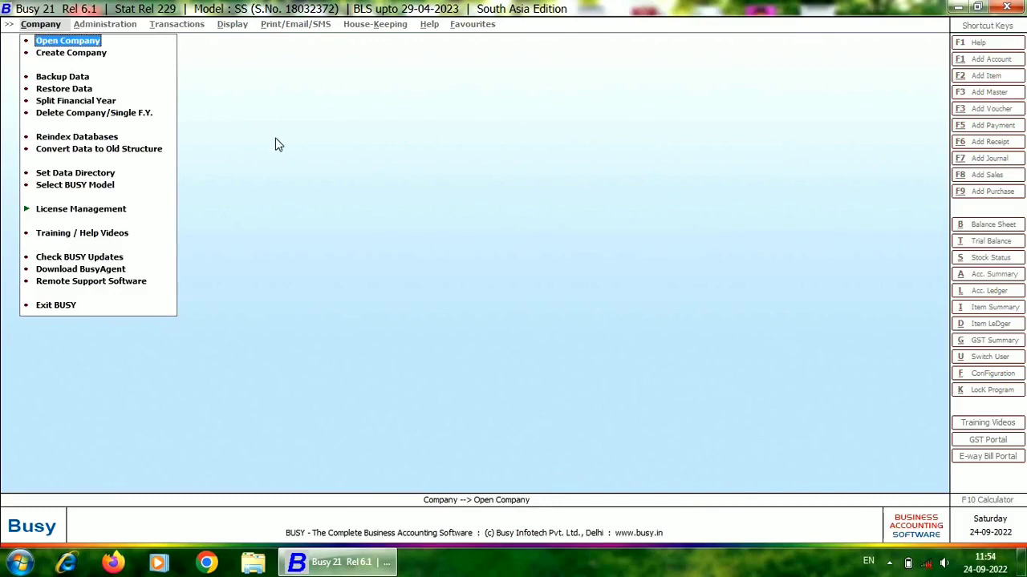
left_click(86, 117)
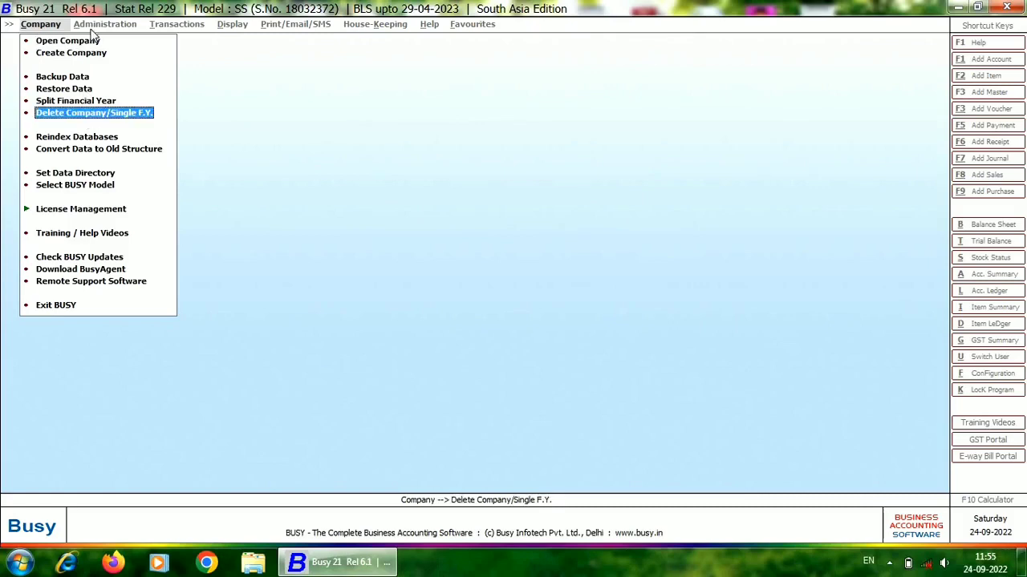
key("Return")
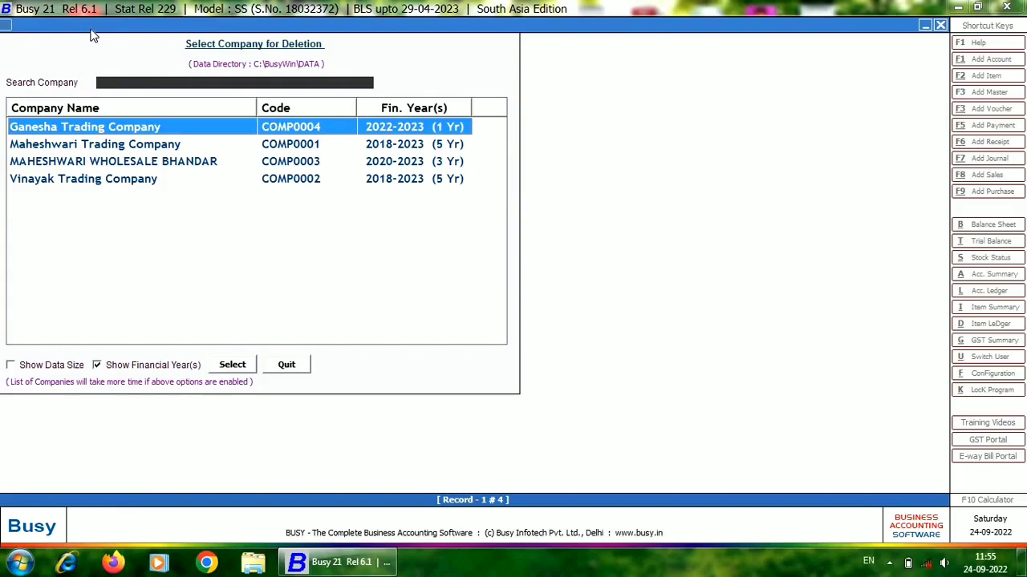
key("Return")
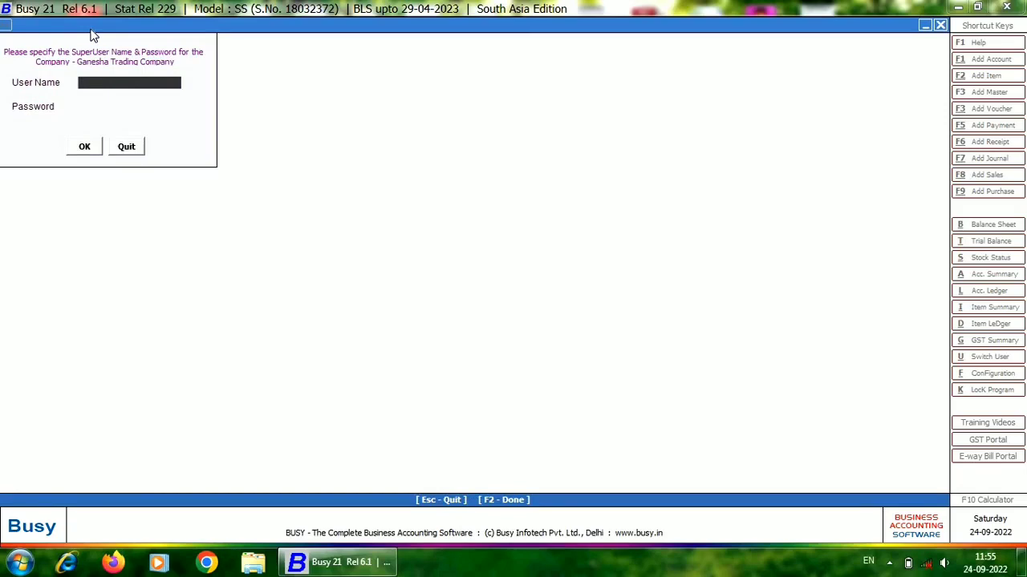
Authorise the deletion with the superuser's name and password.
type("ashok")
key("Return")
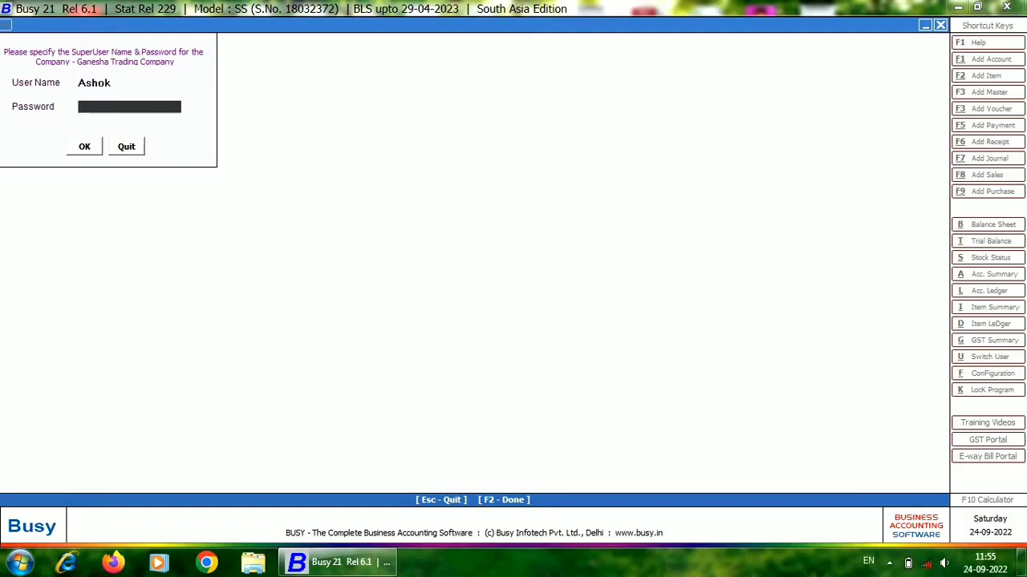
type("*")
key("Return")
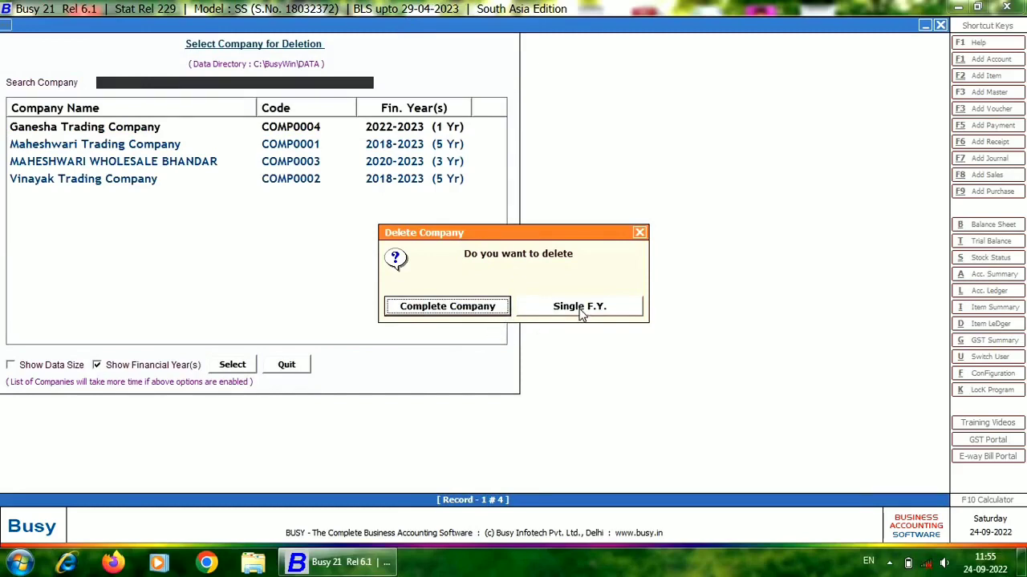
Delete the complete company rather than a single financial year and confirm the data deletion.
left_click(432, 306)
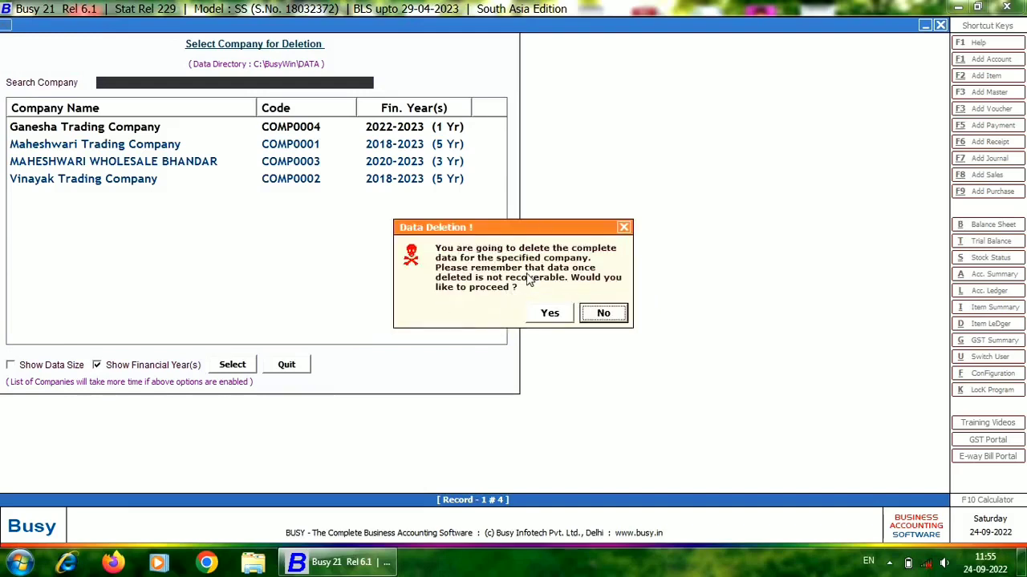
left_click(550, 313)
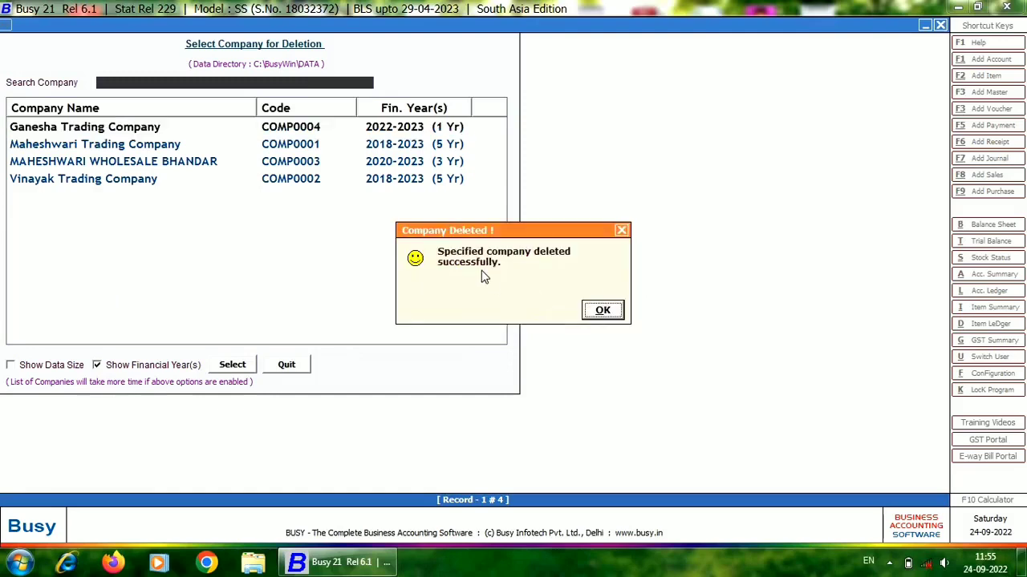
left_click(598, 313)
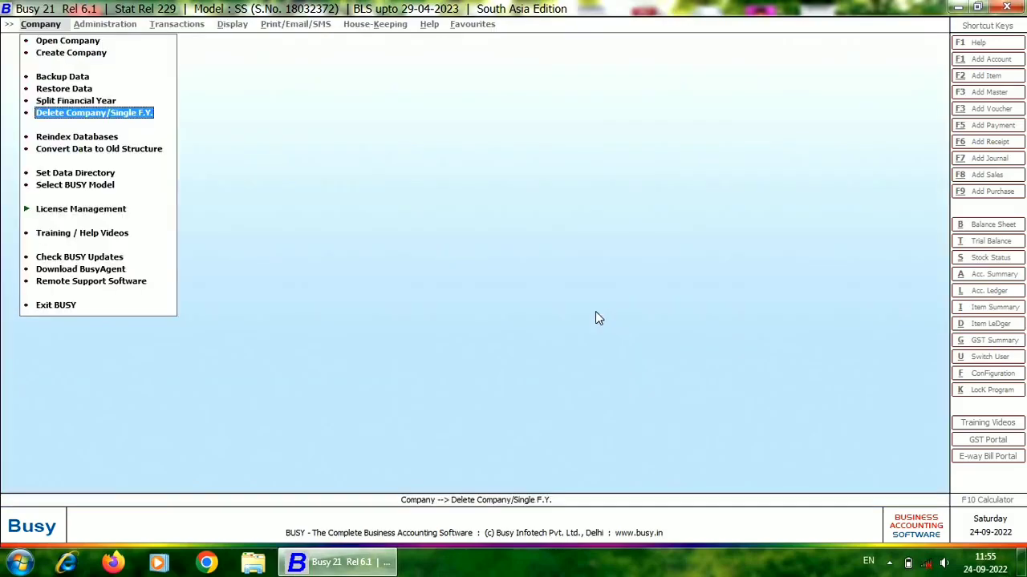
Open the company selection list to check which companies remain.
key("Up")
key("Up")
key("Up")
key("Up")
key("Up")
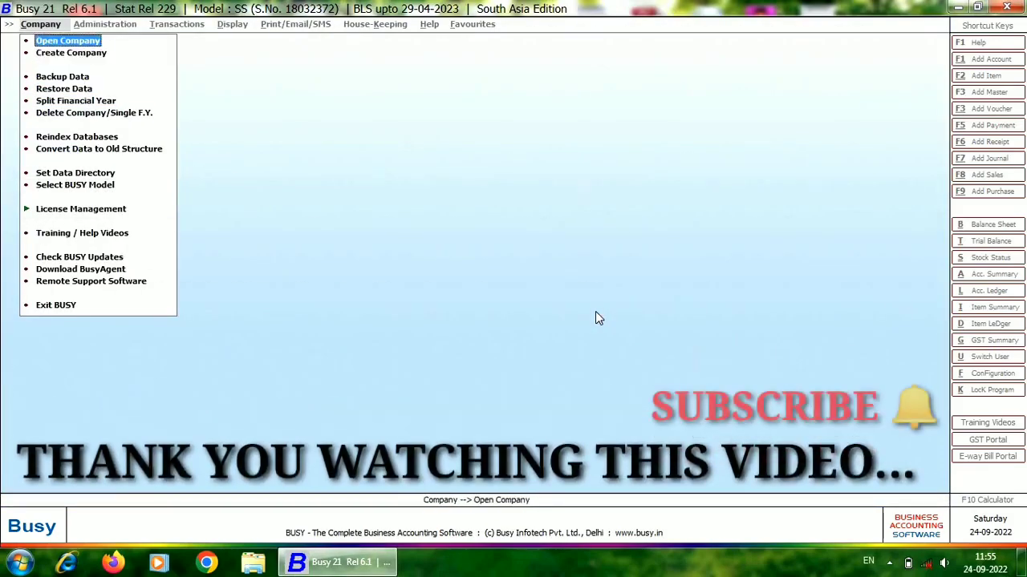
key("Return")
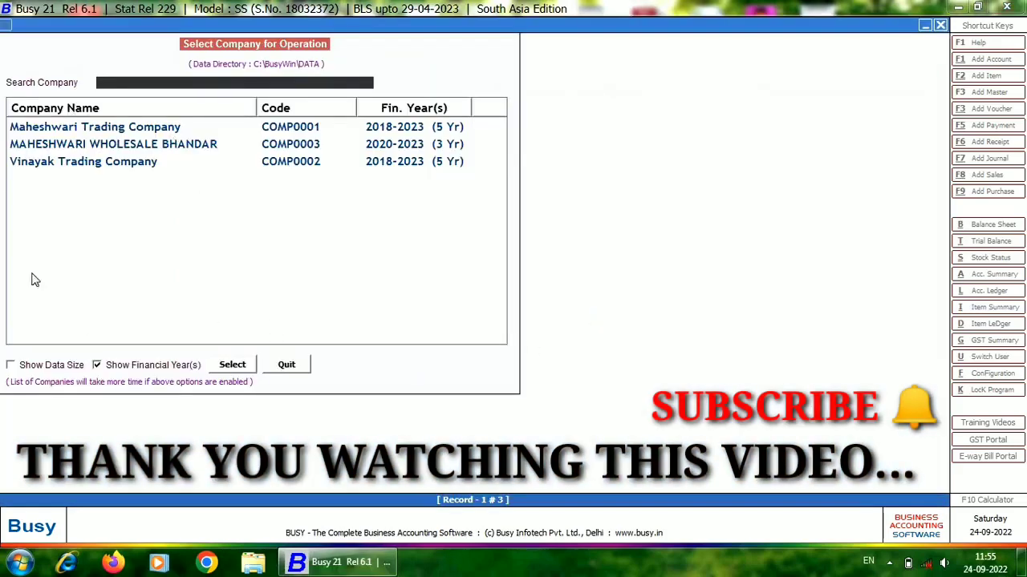